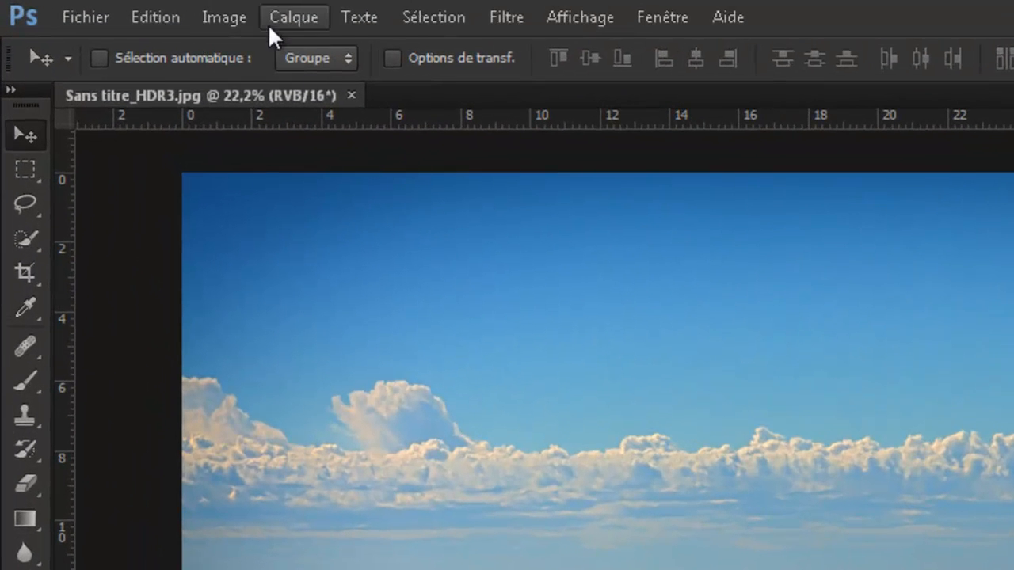
Check the photo's pixel dimensions, document size and resolution in the Image Size dialog.
left_click(234, 12)
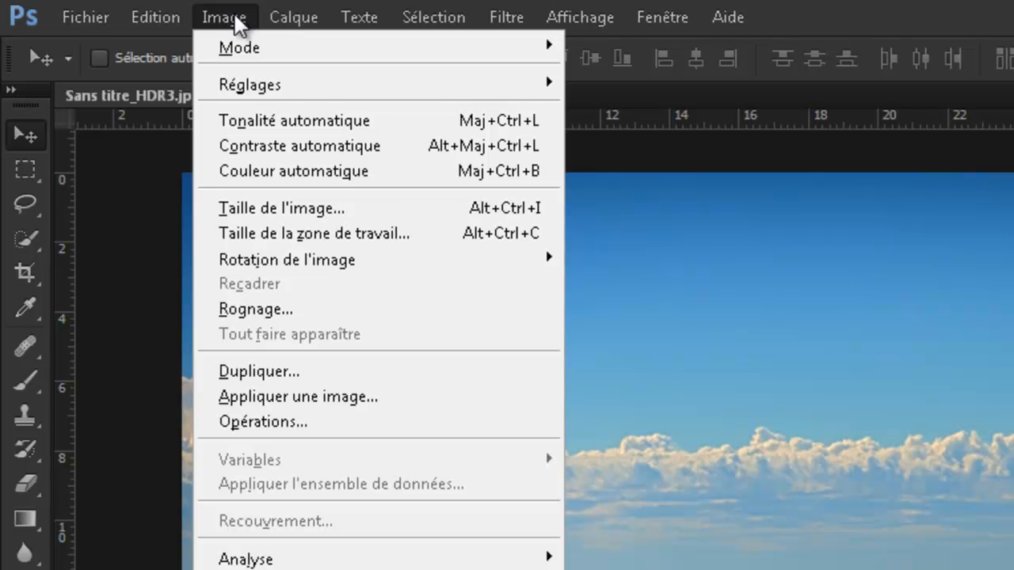
left_click(262, 207)
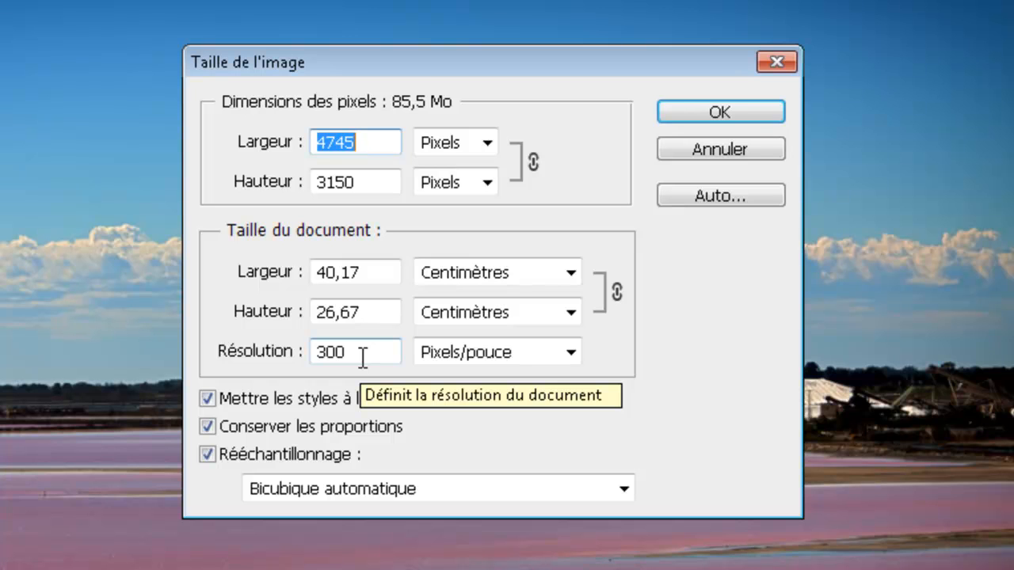
left_click(705, 117)
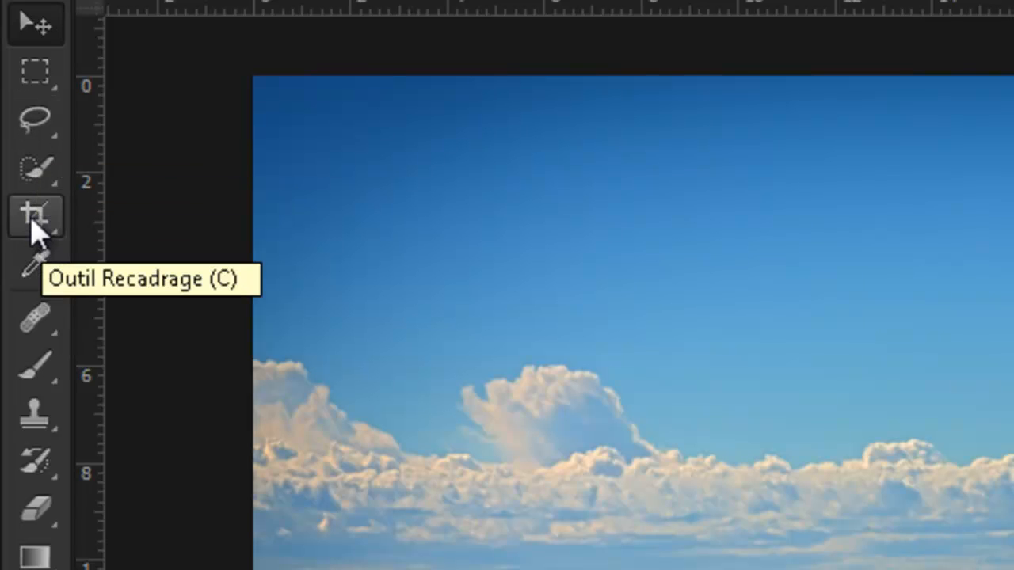
Set the Crop tool's size to 45 cm wide by 30 cm high at 300 pixels/inch, keeping the save-as-preset option on.
left_click(36, 226)
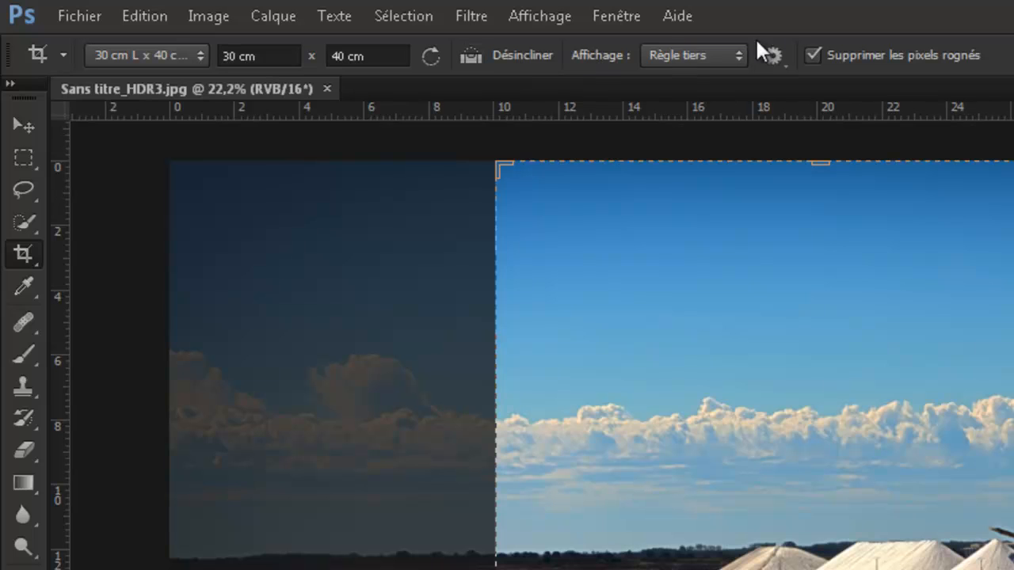
left_click(175, 56)
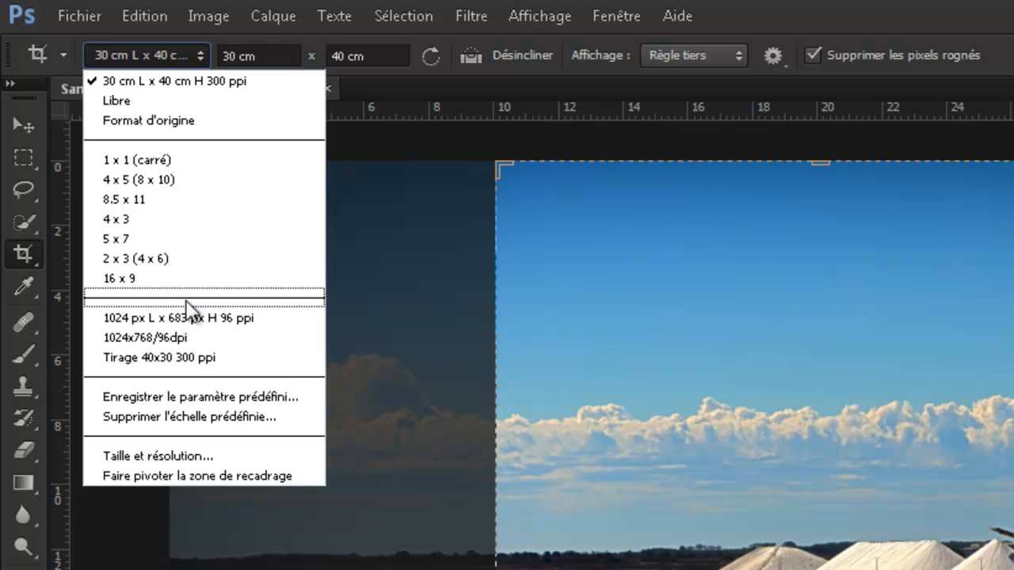
left_click(231, 457)
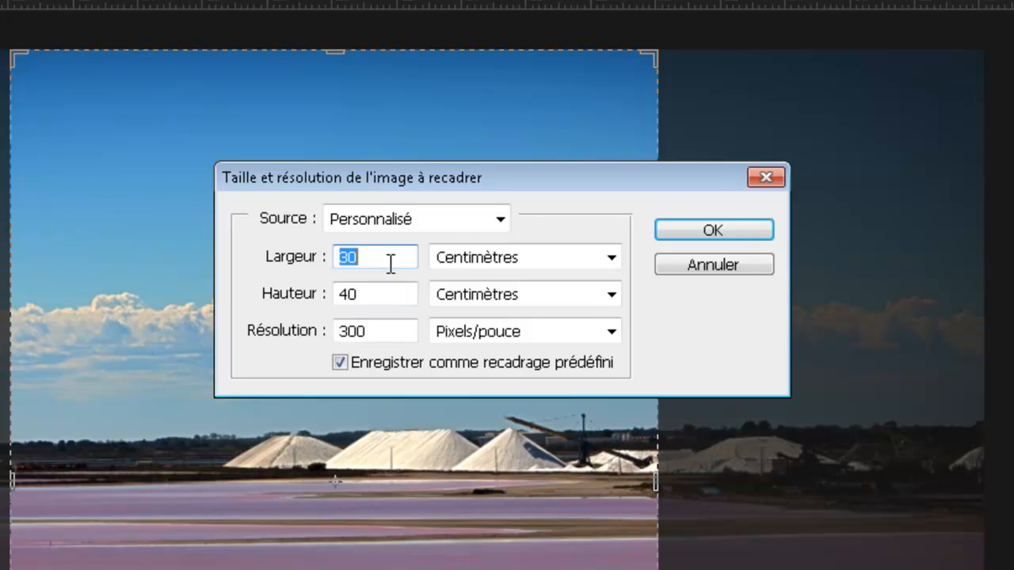
type("45")
key("Tab")
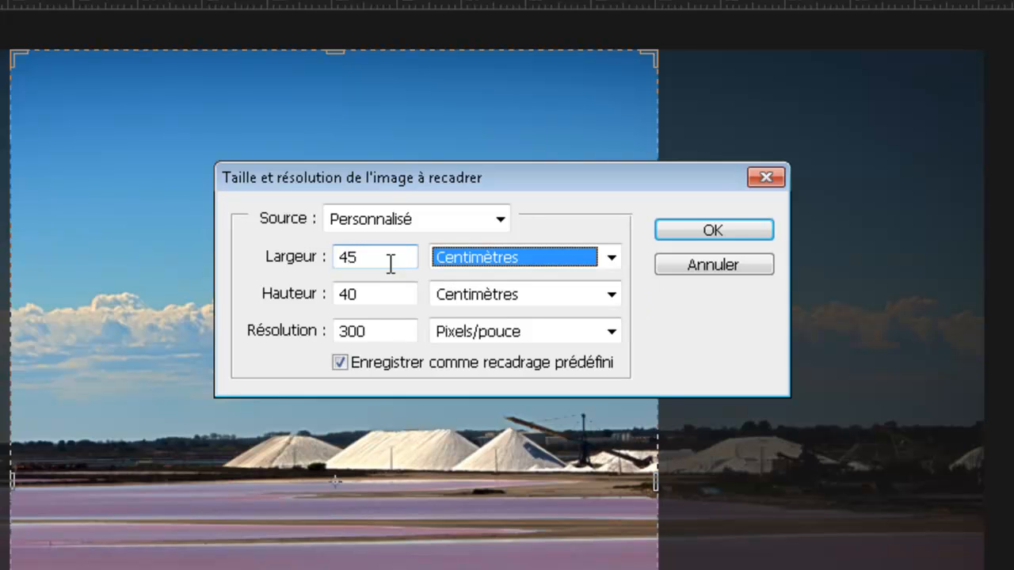
key("Tab")
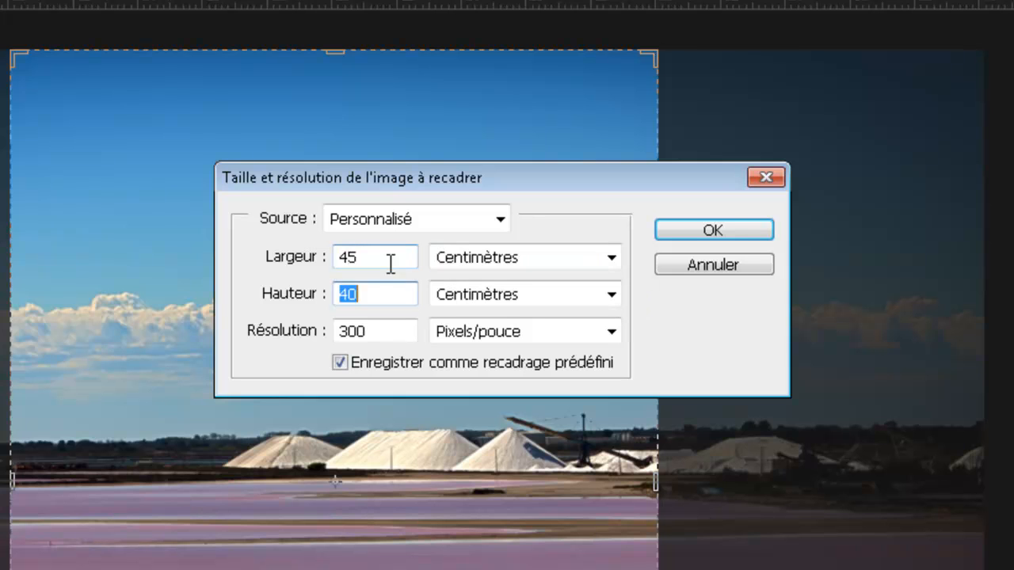
type("30")
key("Tab")
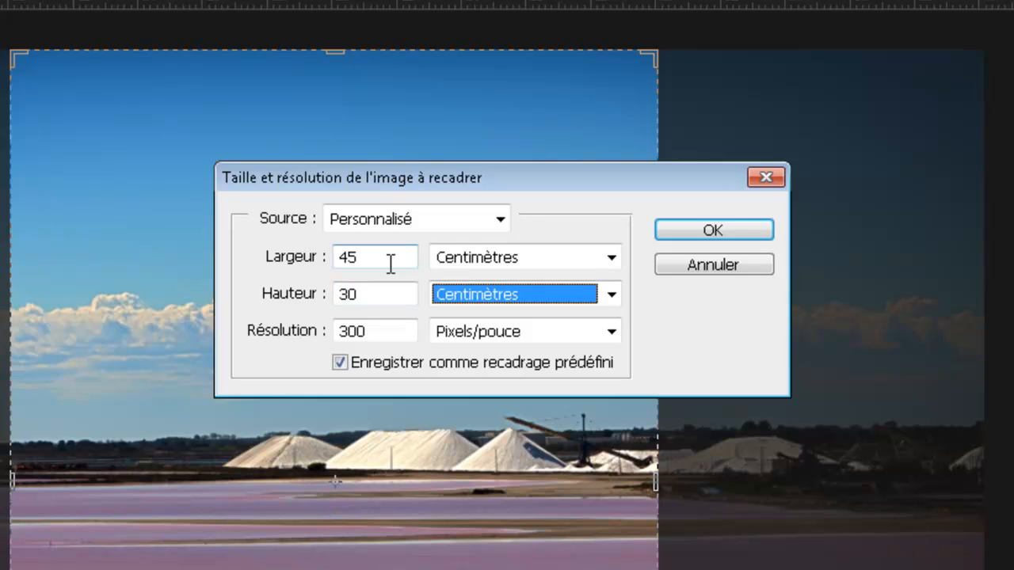
key("Tab")
key("Tab")
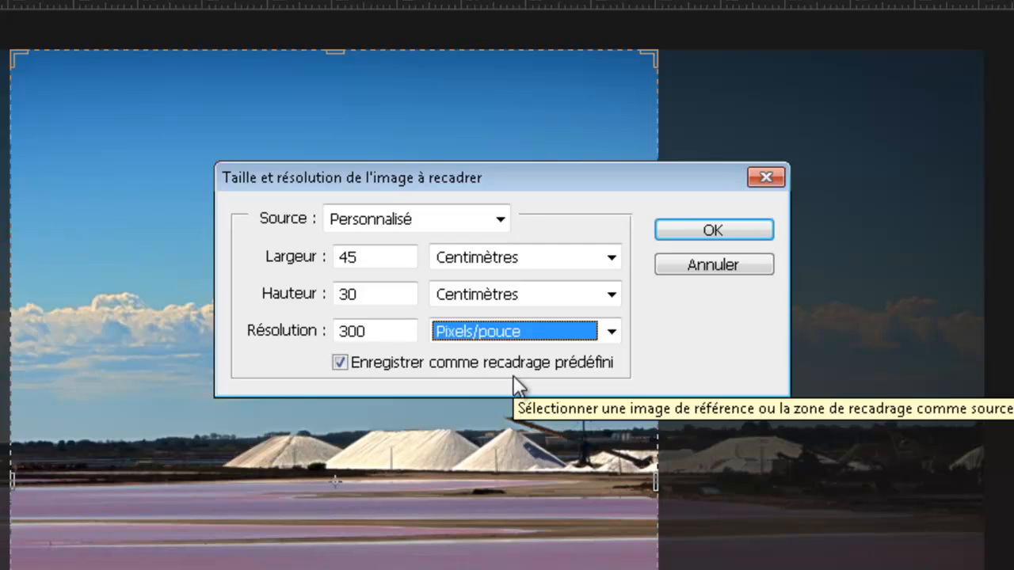
left_click(714, 232)
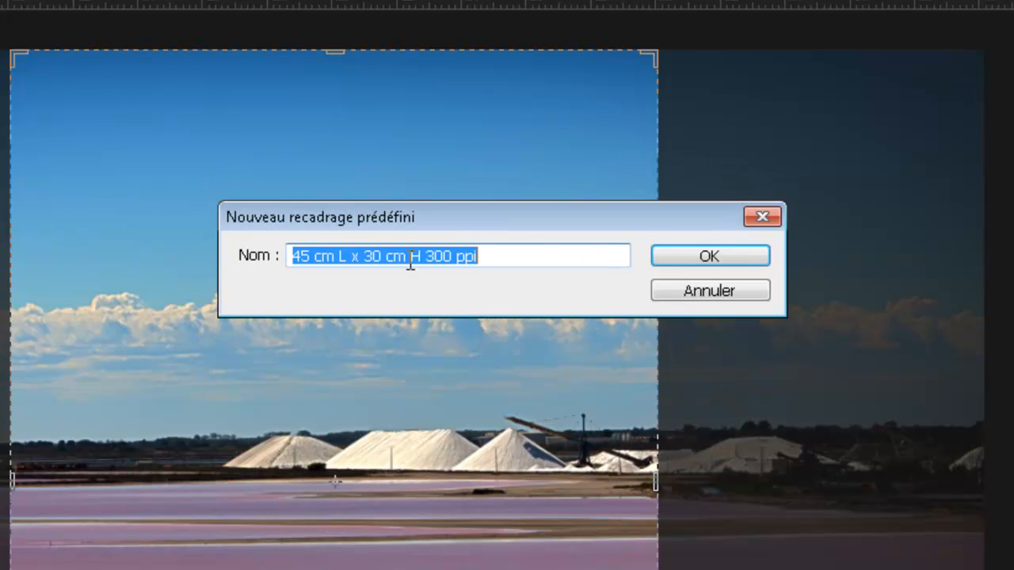
Name the new crop preset "Tirage 45x30 300 ppi" and save it.
left_click_drag(418, 256, 192, 233)
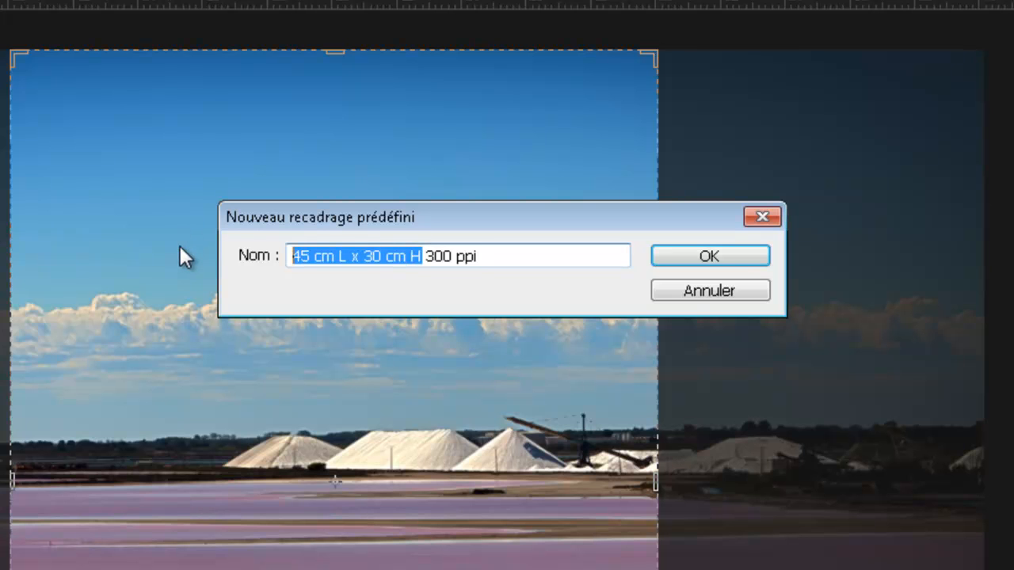
type("Tira")
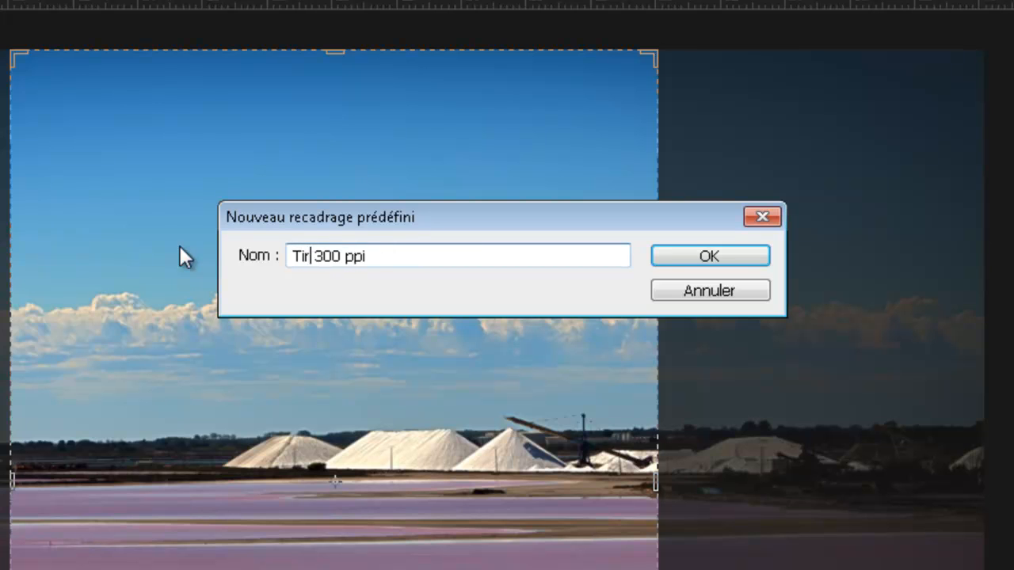
type("ge 45")
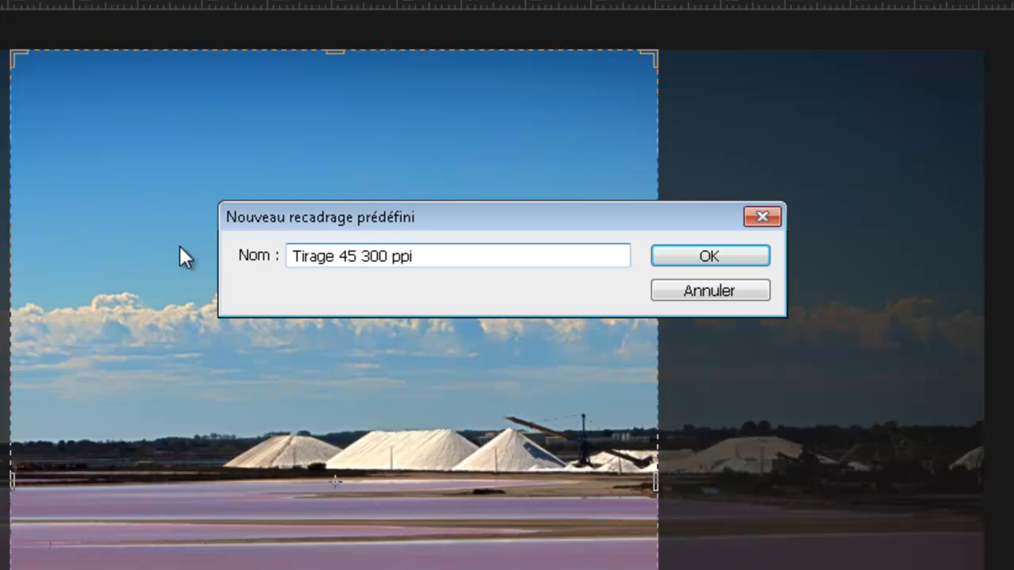
type("x30")
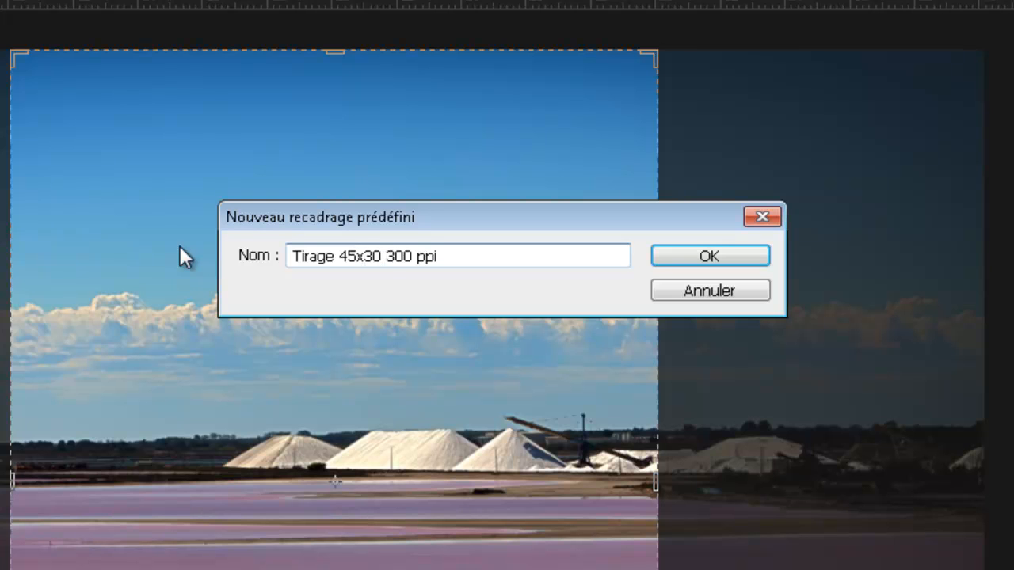
left_click(697, 258)
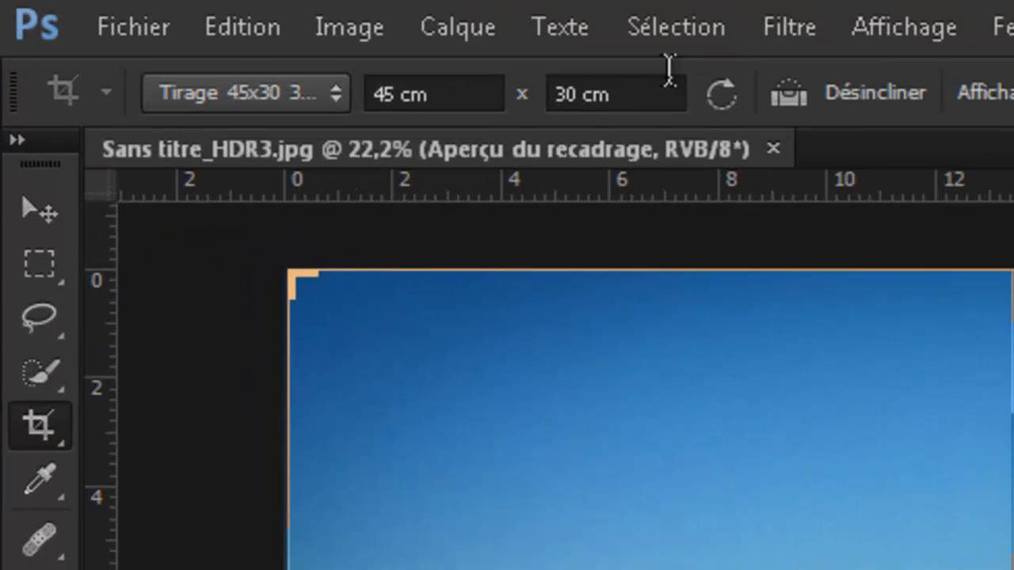
Crop the photo in landscape orientation, trimming its right side and shifting the frame down to the photo's lower edge.
left_click(722, 97)
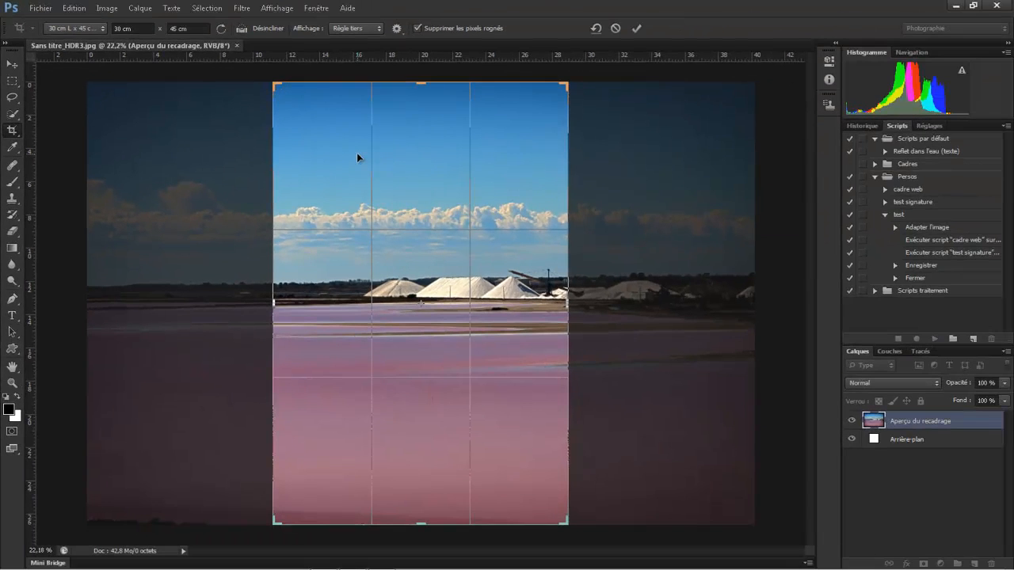
left_click(221, 28)
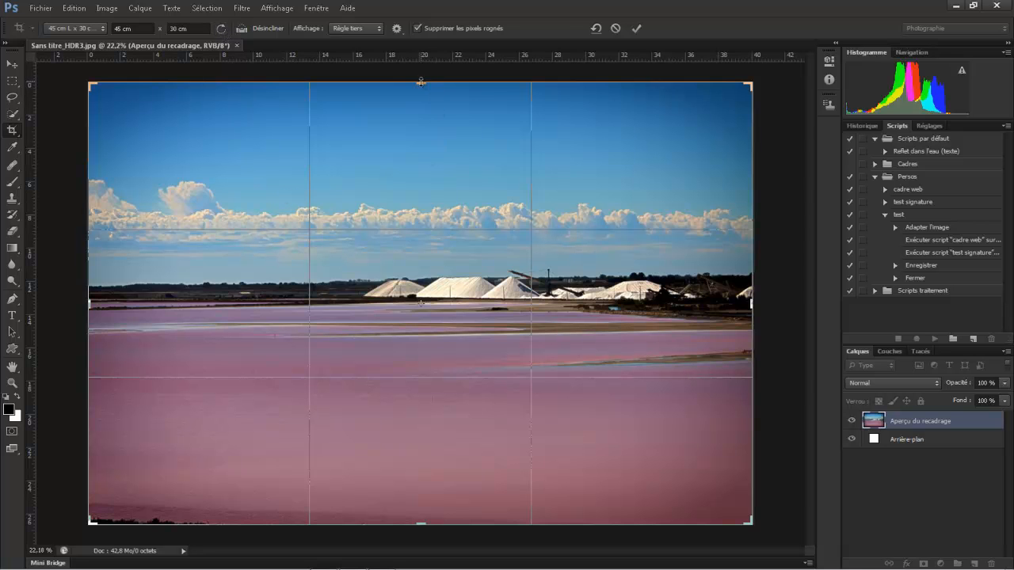
mouse_move(421, 83)
left_mouse_down()
mouse_move(416, 150)
mouse_move(414, 85)
left_mouse_up()
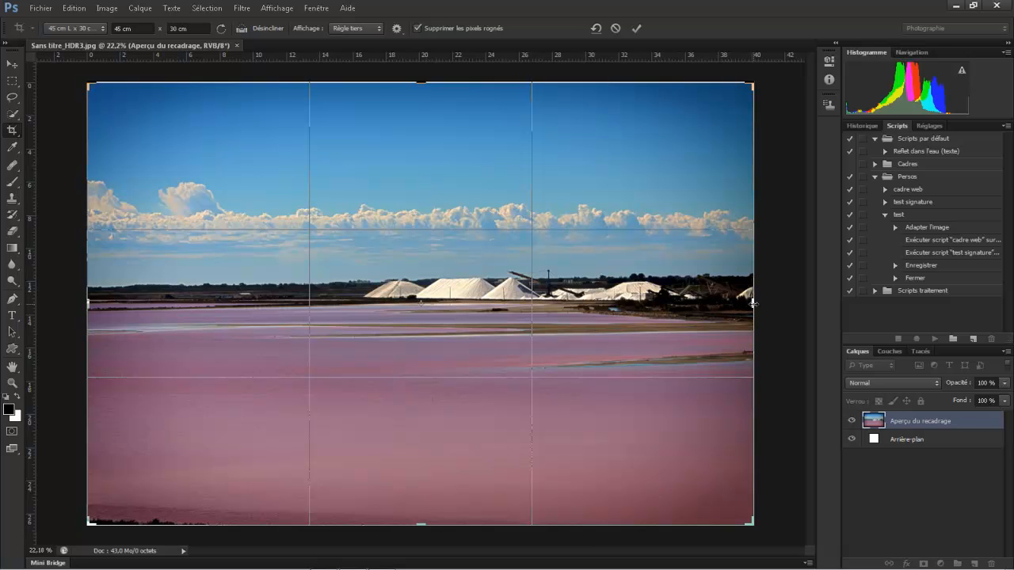
left_click_drag(753, 302, 719, 315)
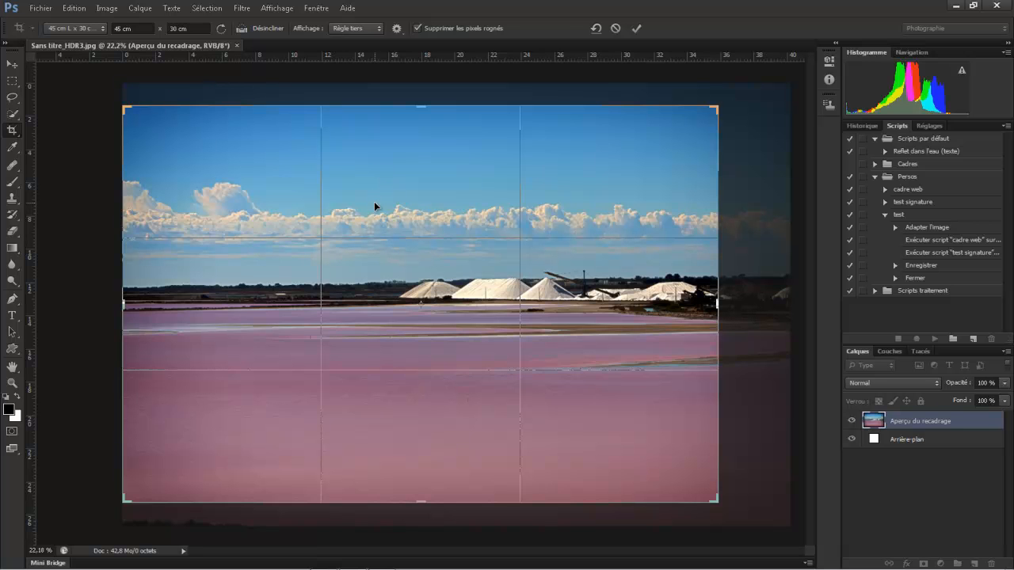
left_click_drag(374, 201, 377, 181)
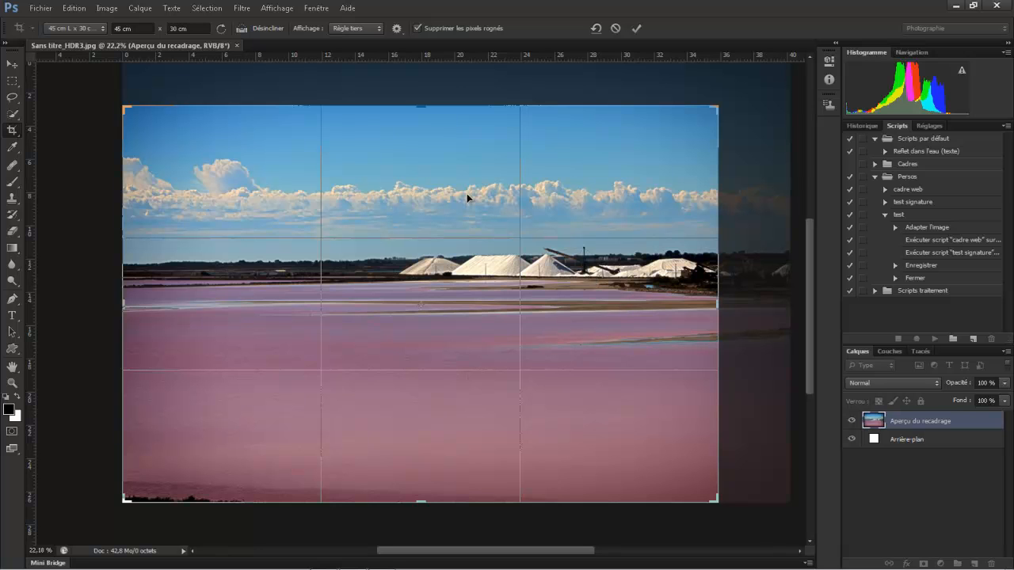
key("Return")
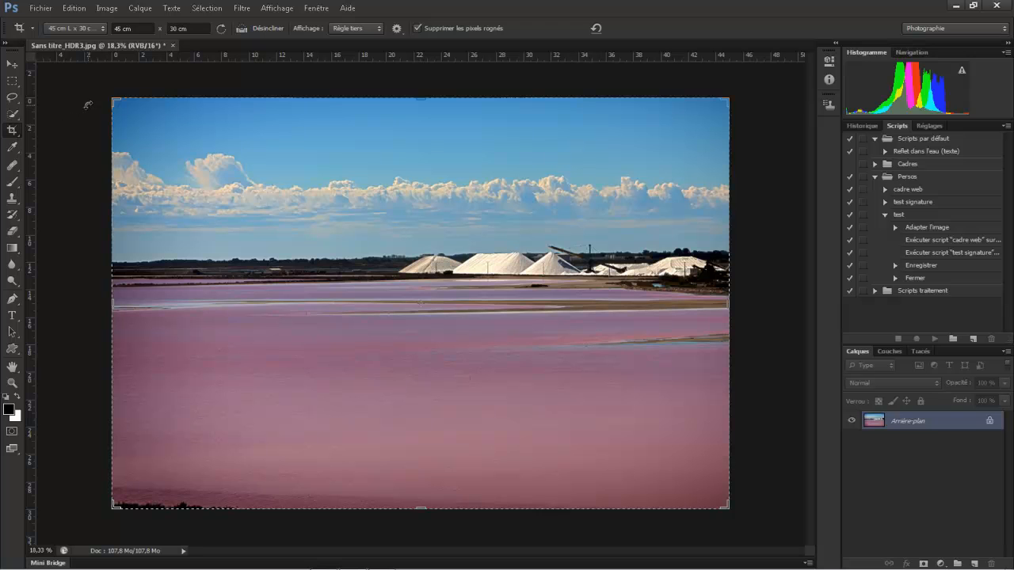
Check the cropped photo's document dimensions and resolution in the Image Size dialog.
left_click(111, 10)
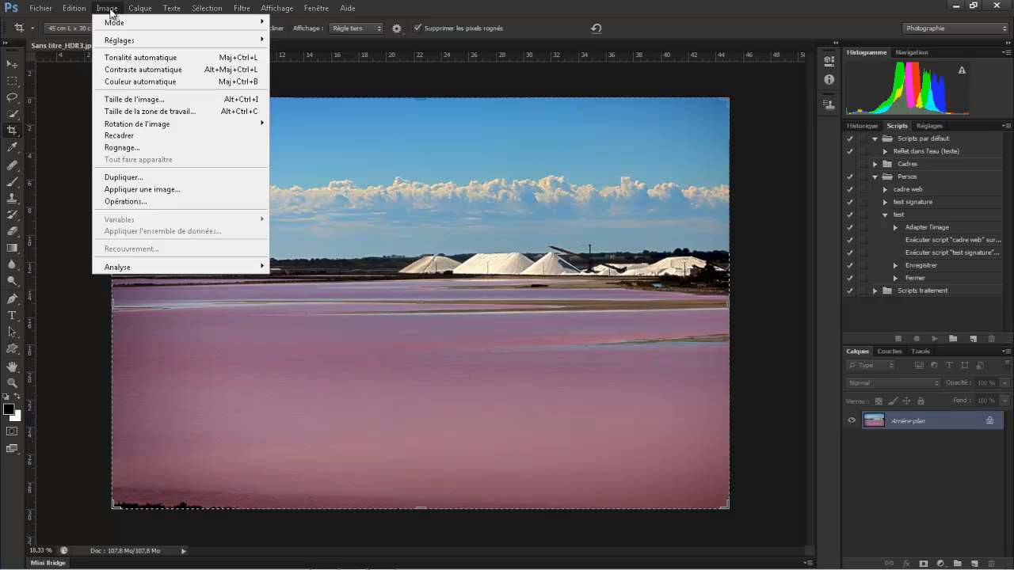
left_click(134, 98)
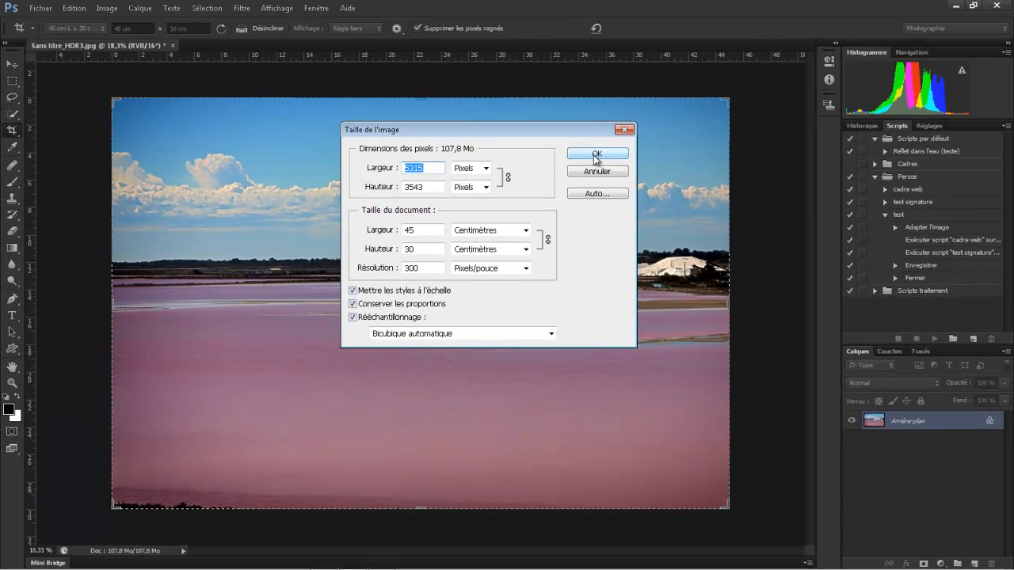
left_click(596, 155)
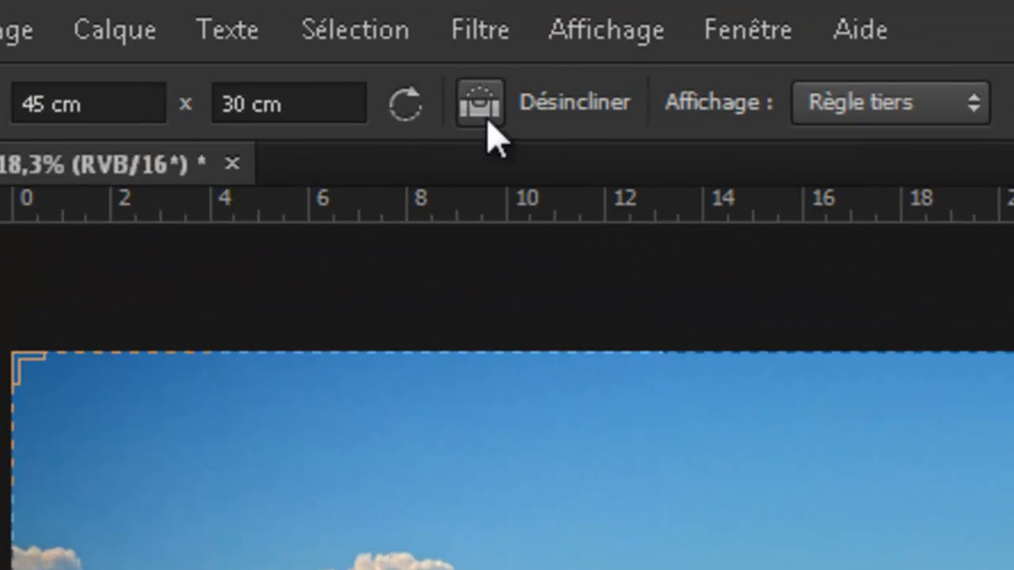
Straighten the photo along the horizon line from its left edge to its right edge and apply the crop.
left_click(488, 114)
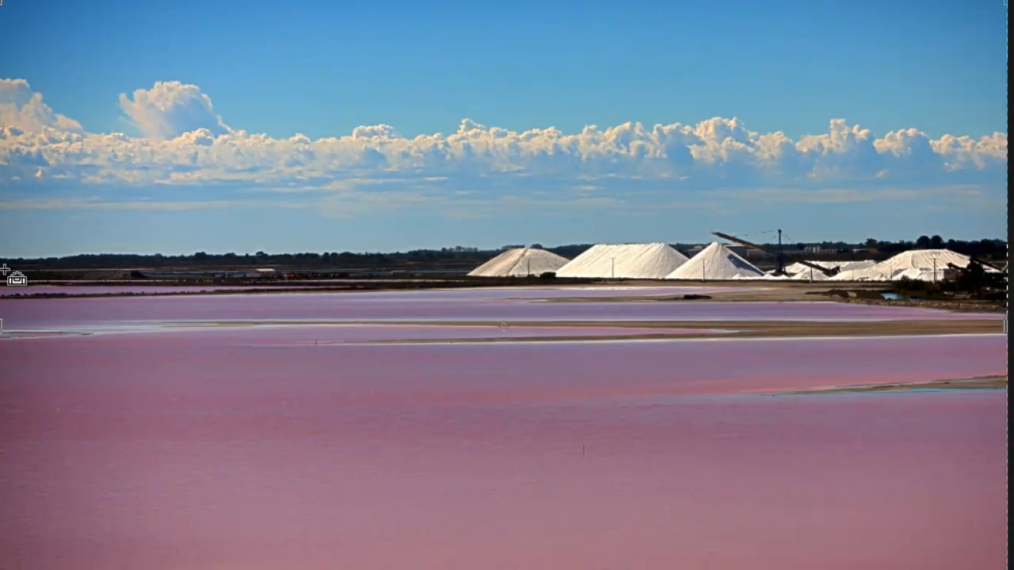
left_click_drag(5, 271, 998, 265)
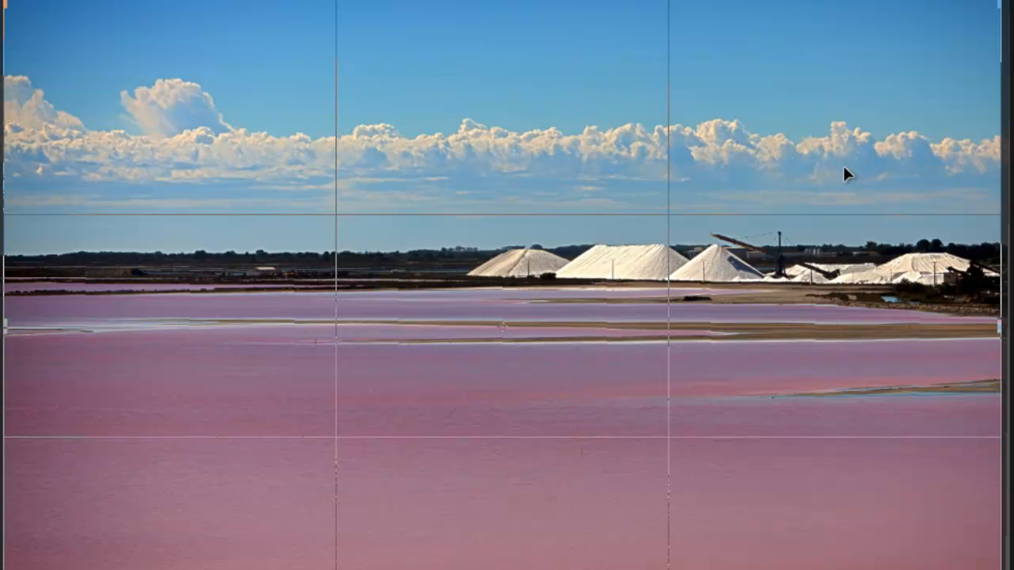
key("Return")
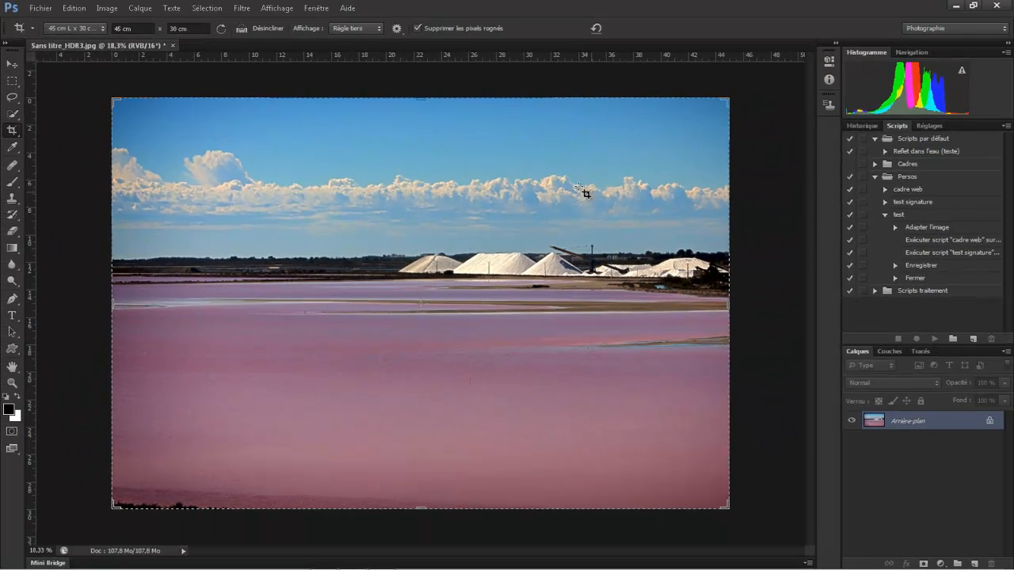
Check the straightened photo's dimensions and resolution in the Image Size dialog.
left_click(107, 8)
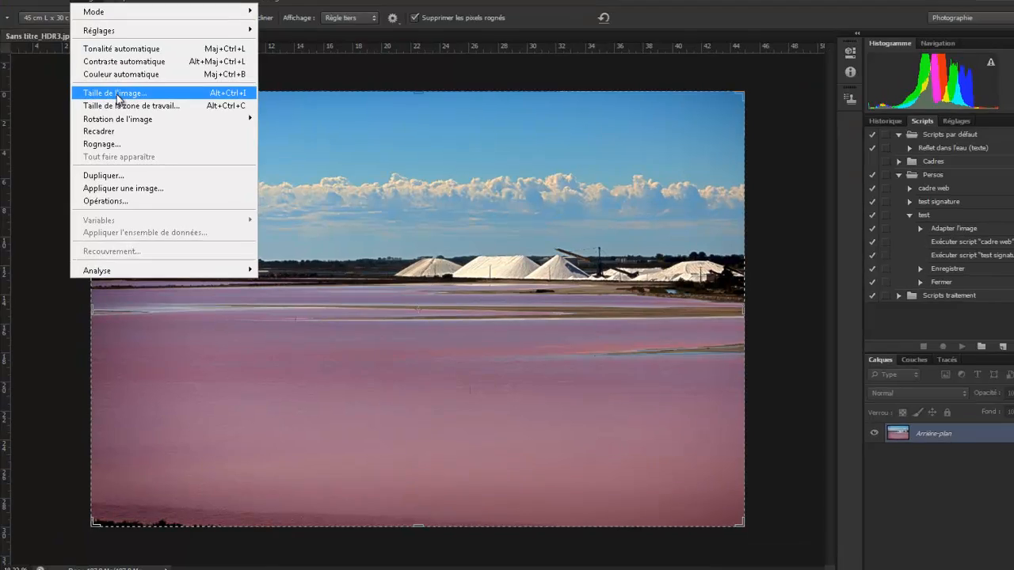
left_click(117, 94)
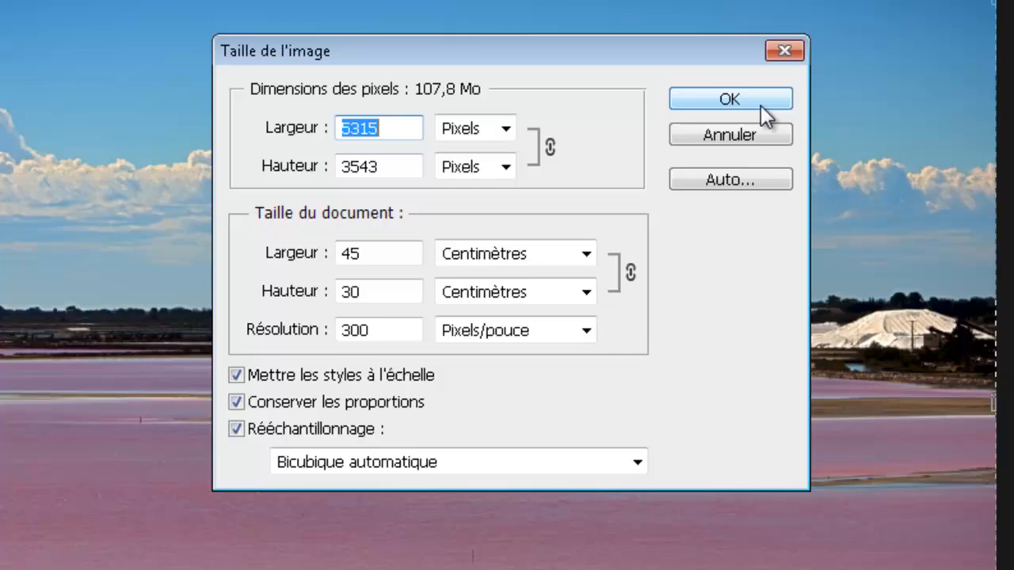
left_click(759, 103)
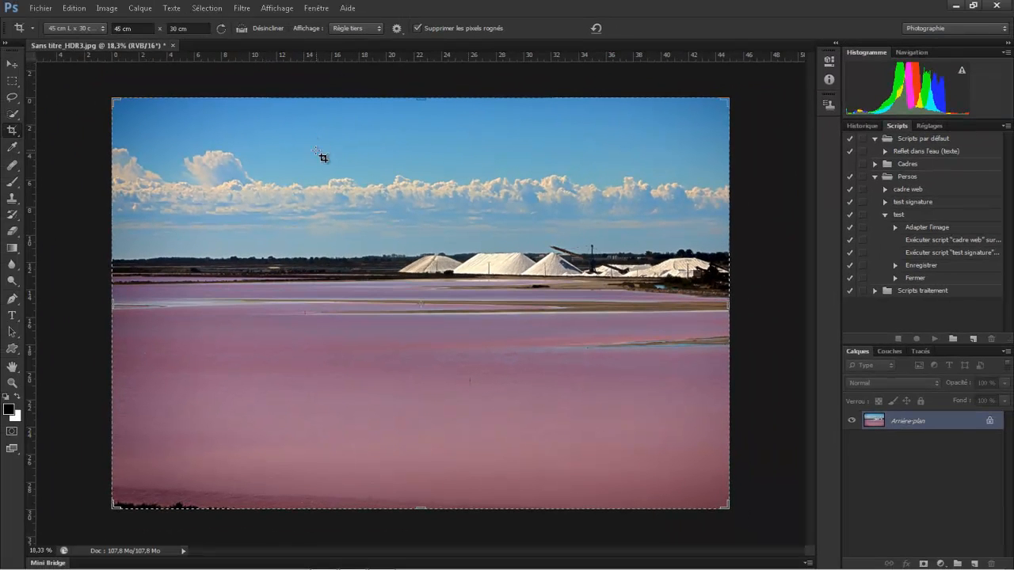
Preview the Grille, Diagonale and Triangle composition overlays on the photo's crop frame.
left_click(309, 261)
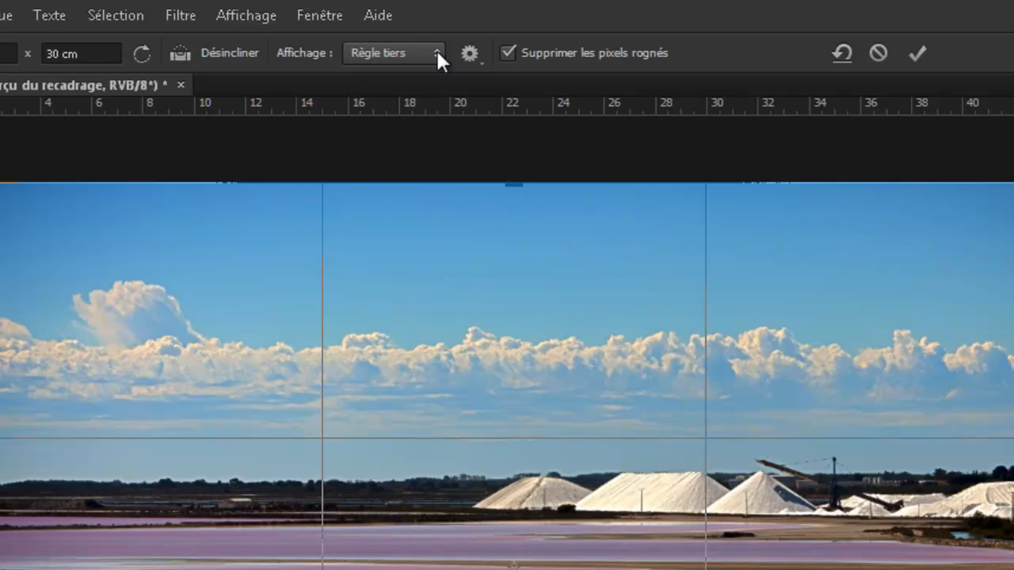
left_click(436, 53)
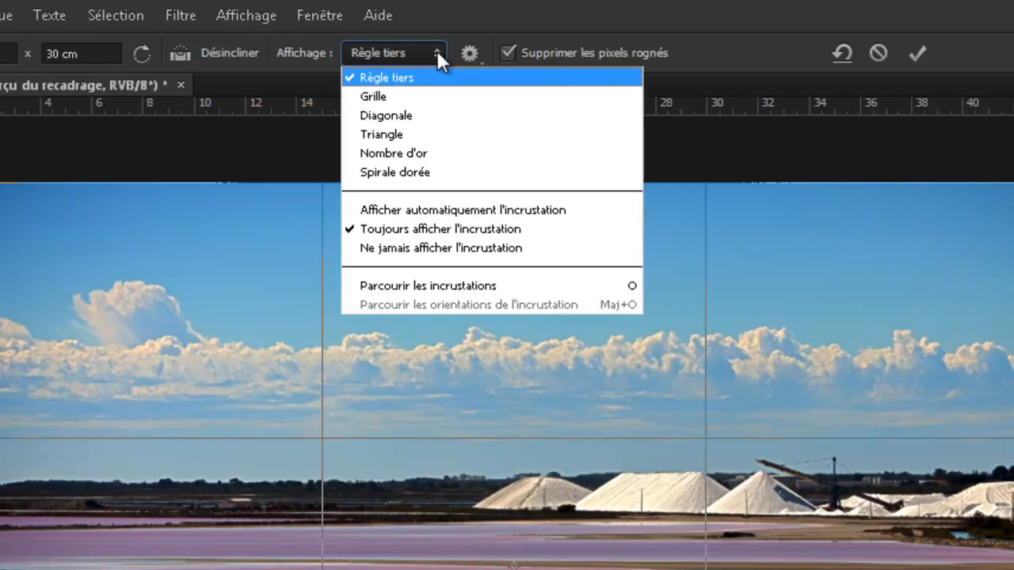
left_click(415, 95)
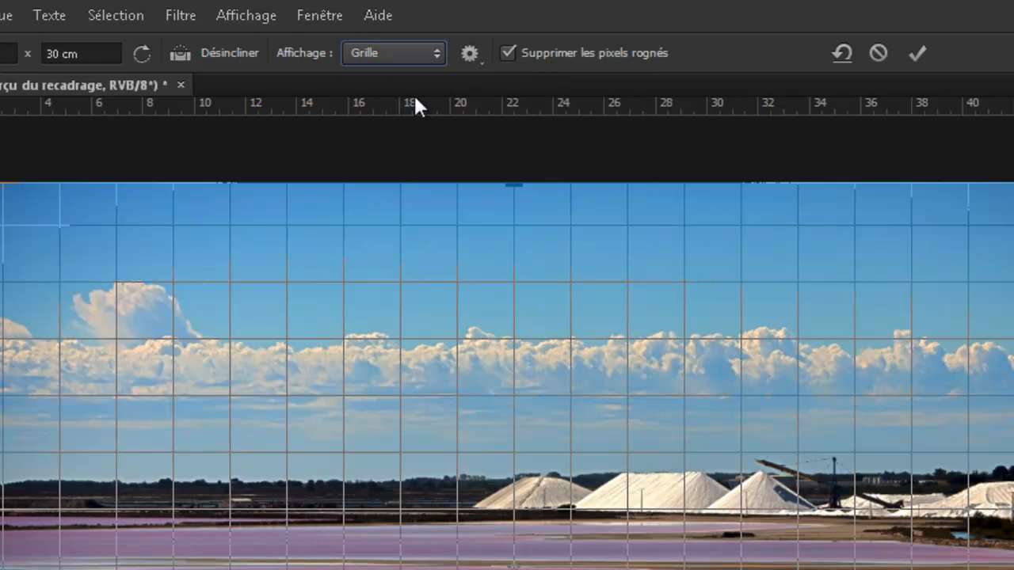
left_click(432, 53)
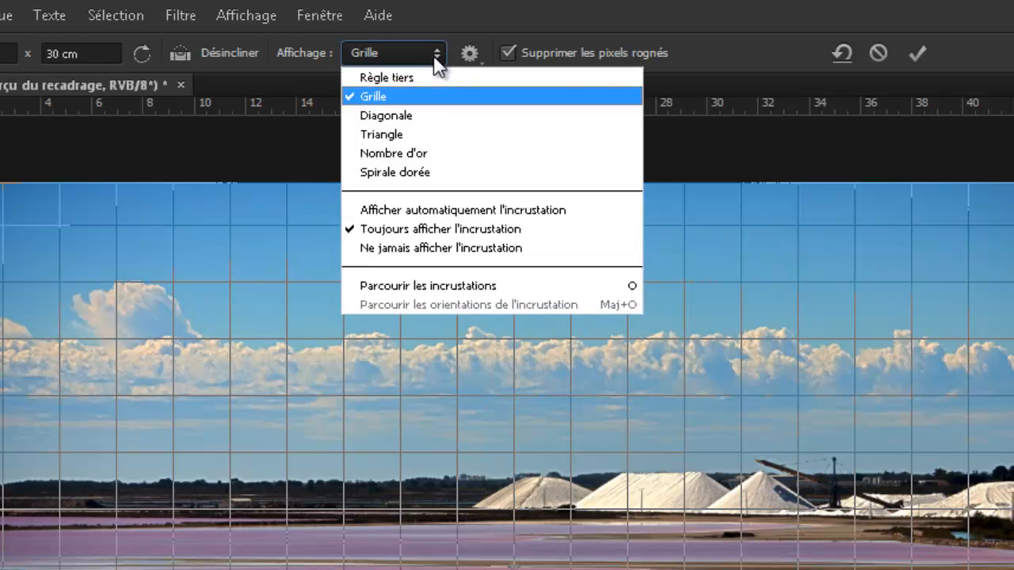
left_click(430, 118)
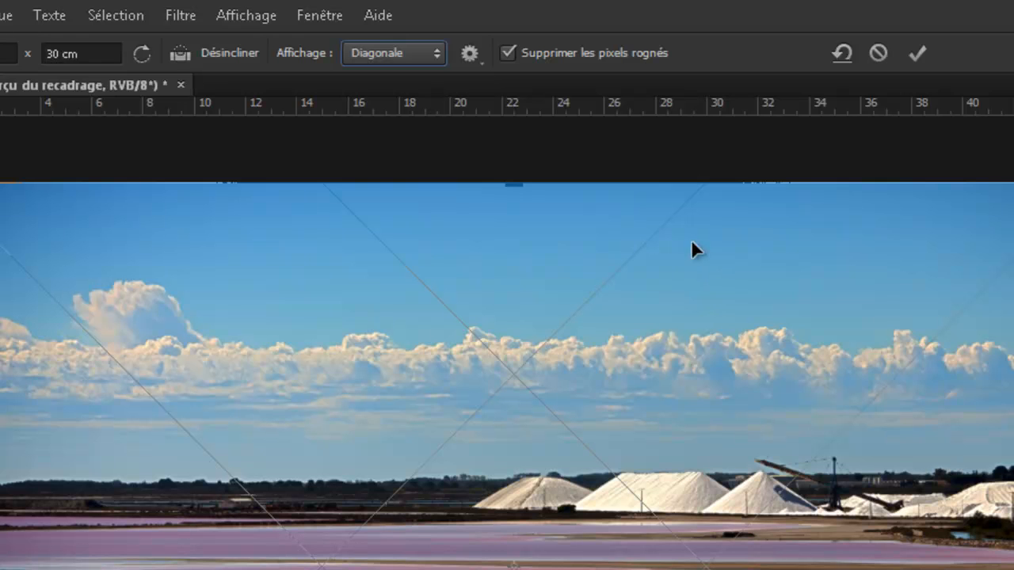
left_click(414, 56)
left_click(420, 134)
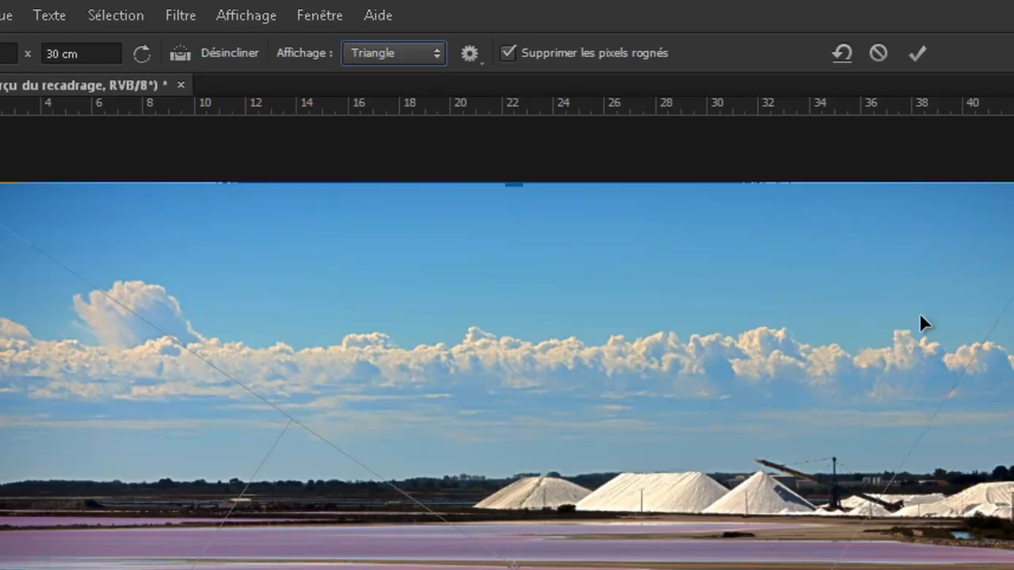
Preview the Nombre d'or and Spirale dorée crop overlays, and return the overlay to Règle tiers.
left_click(392, 51)
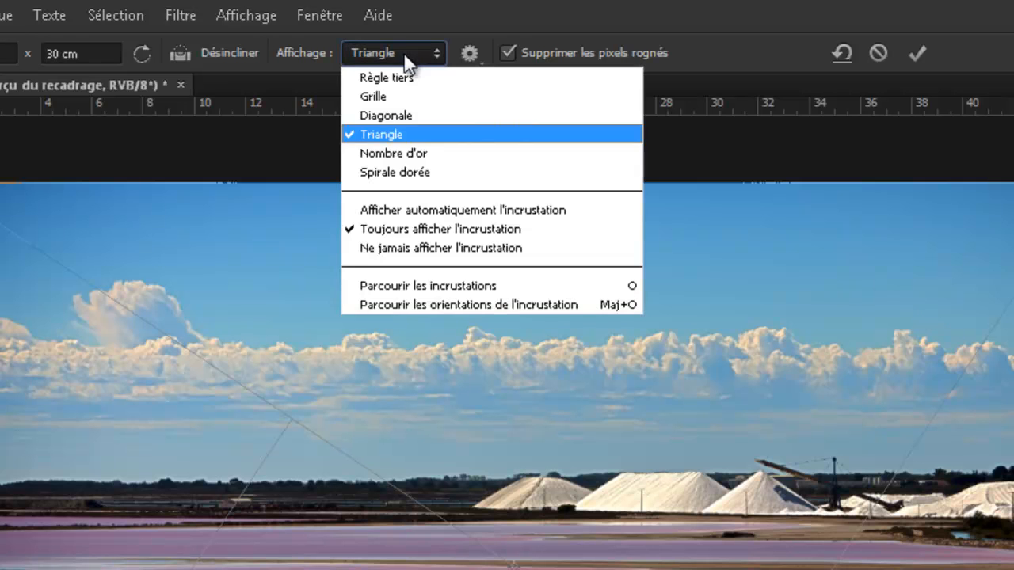
left_click(418, 148)
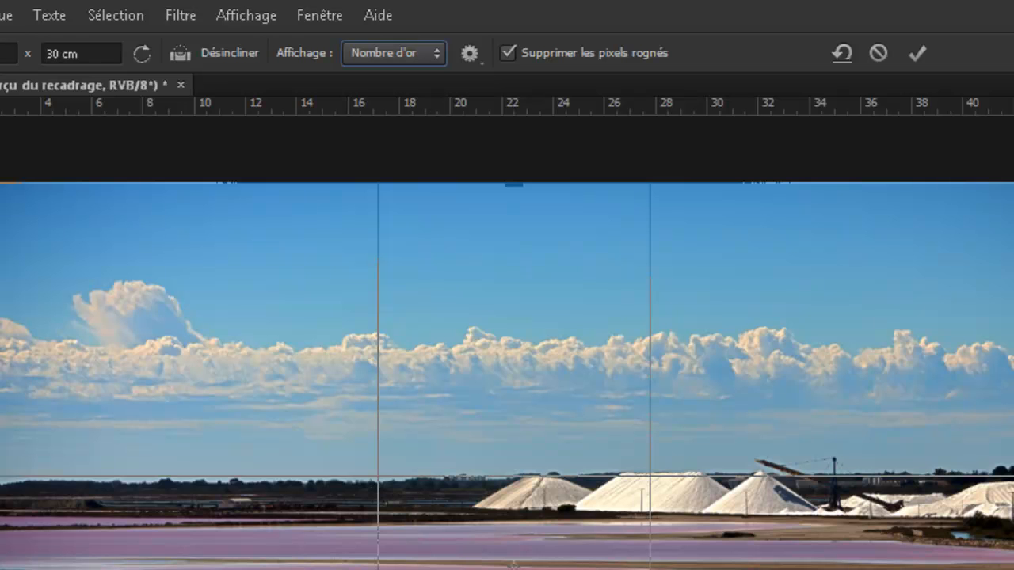
left_click(391, 55)
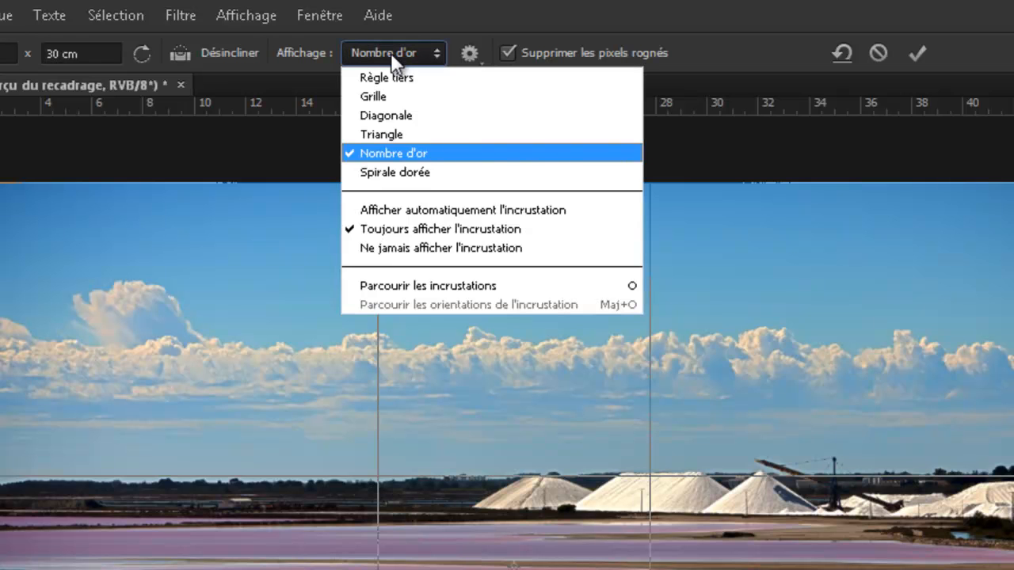
left_click(413, 170)
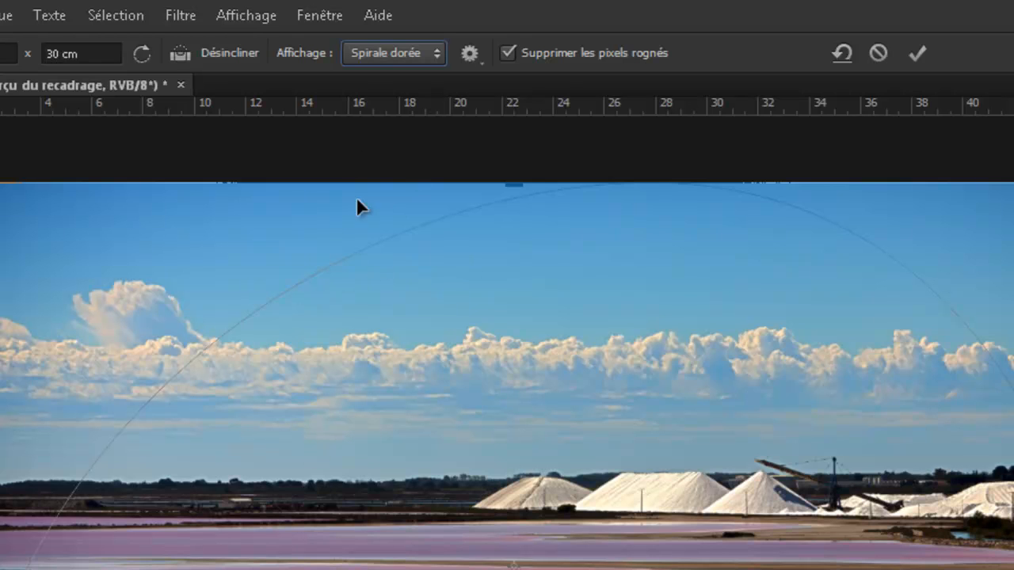
left_click(382, 64)
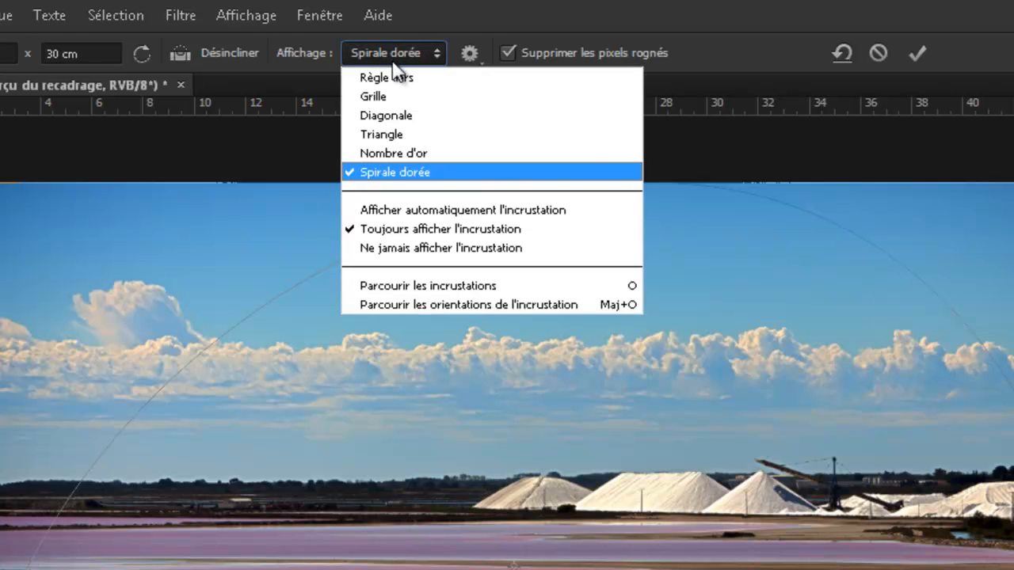
left_click(390, 77)
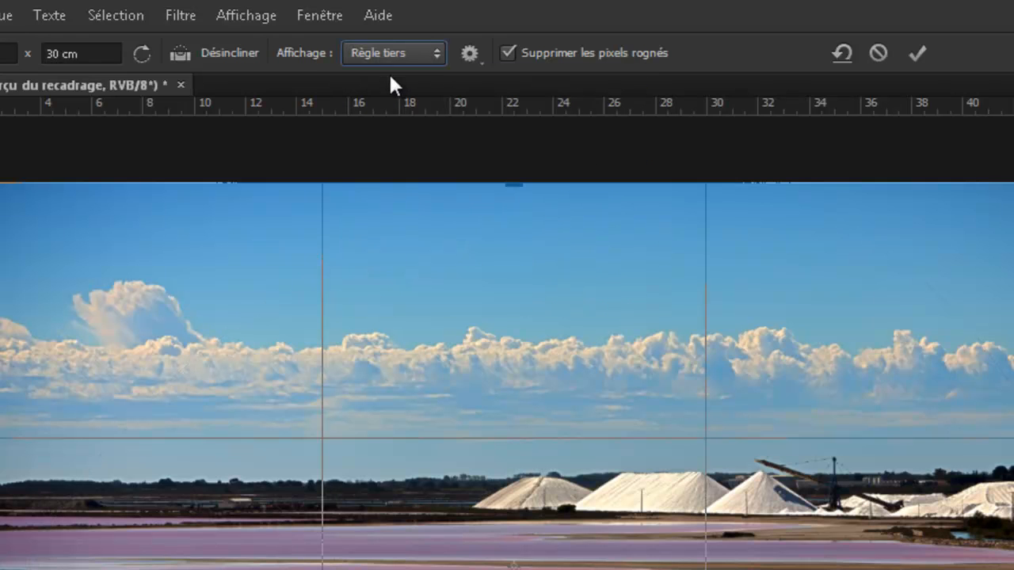
Set the crop overlay to never display, and switch it back to Toujours afficher l'incrustation.
left_click(437, 52)
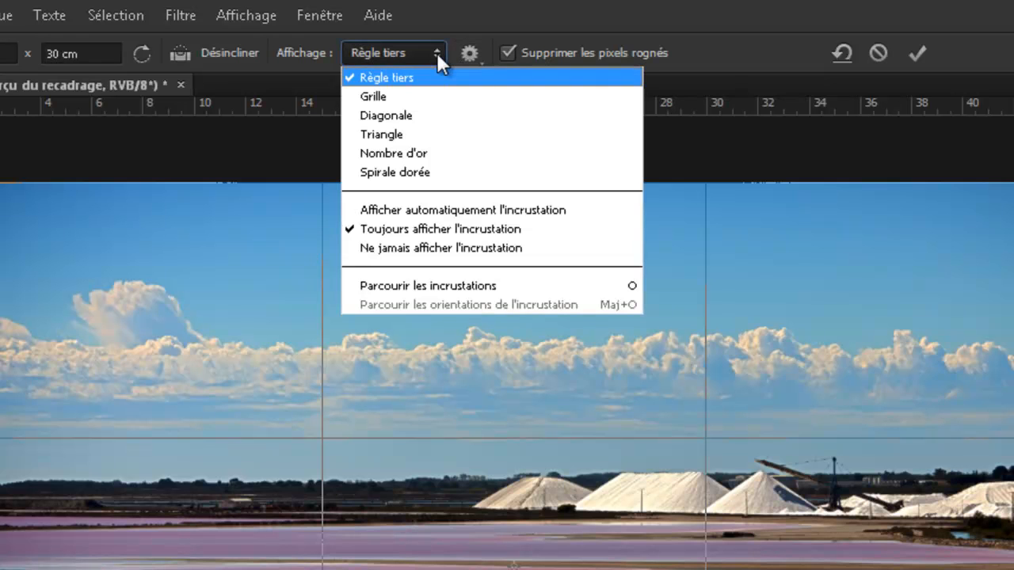
left_click(270, 145)
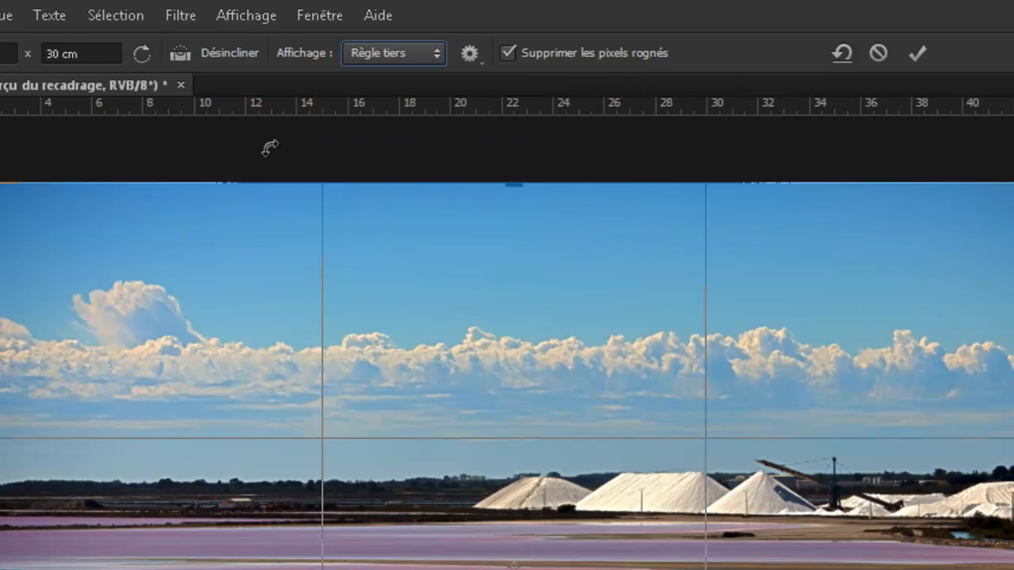
left_click(424, 53)
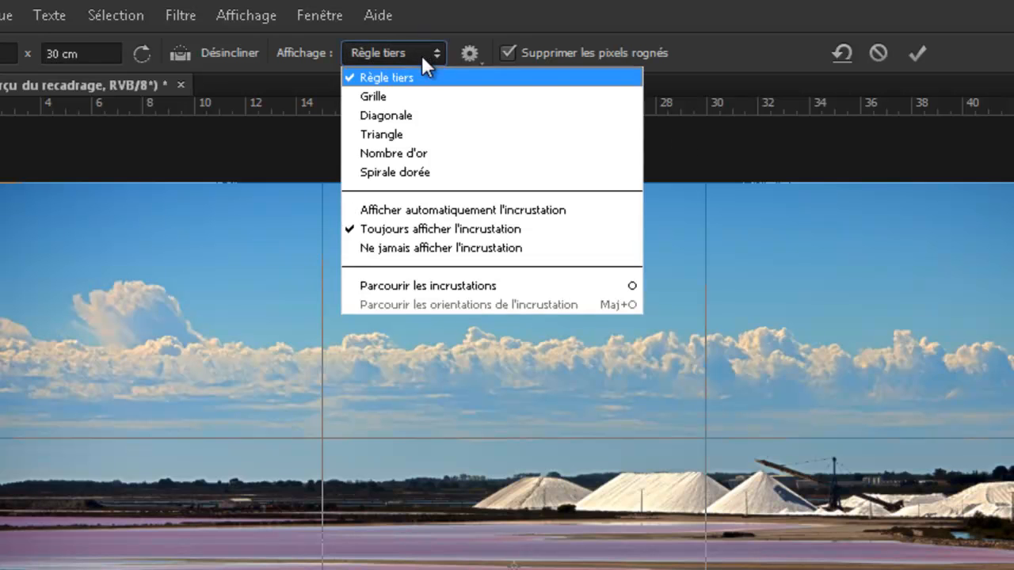
left_click(421, 248)
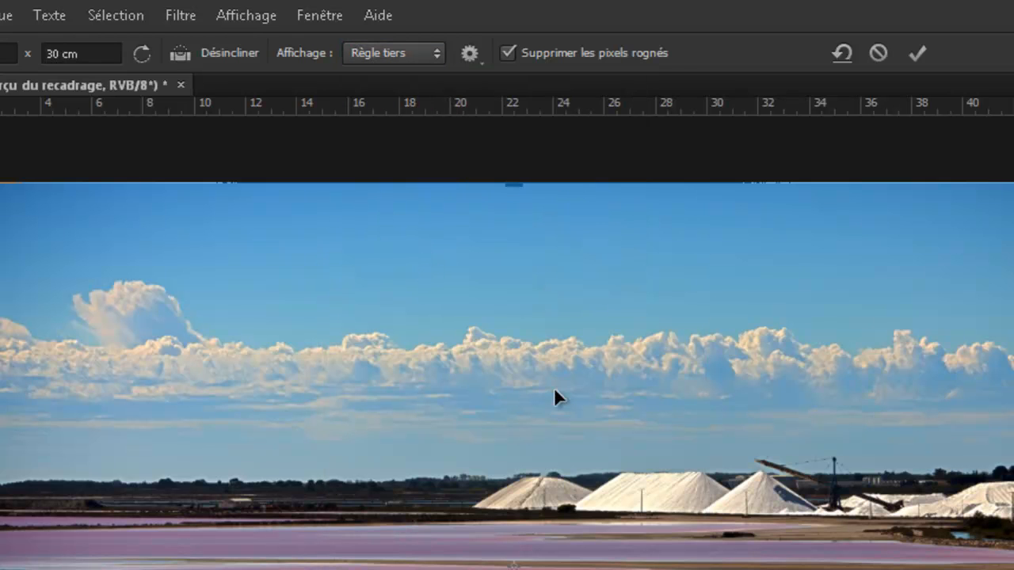
left_click(388, 51)
left_click(376, 228)
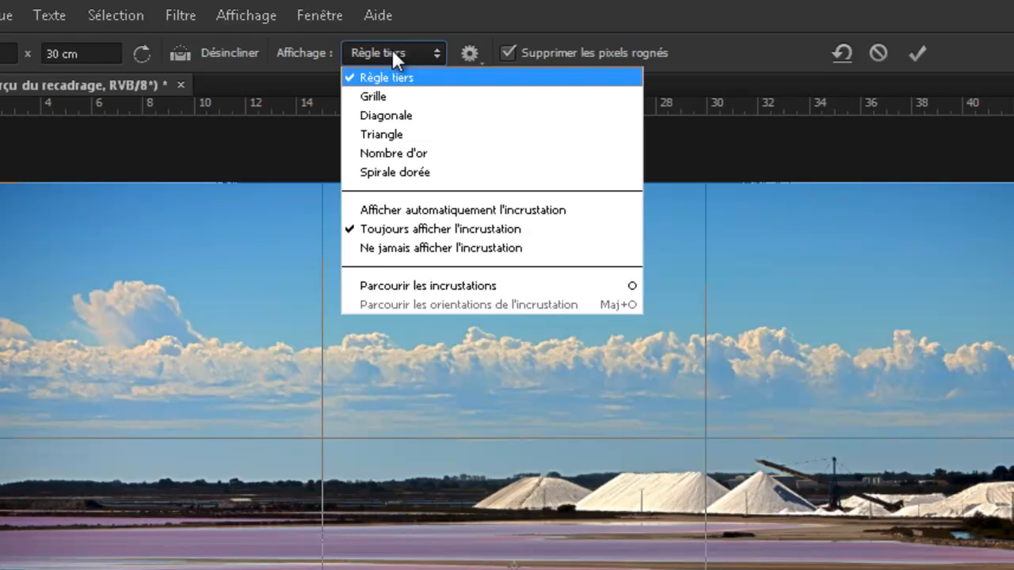
left_click(294, 141)
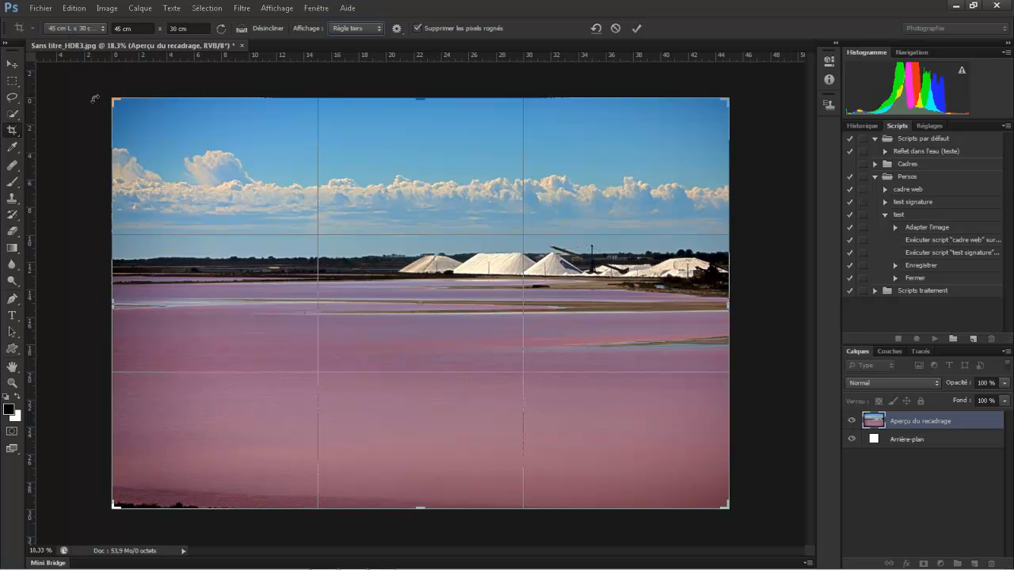
Discard the pending crop and reselect the standard Crop tool (Outil Recadrage).
left_click(14, 133)
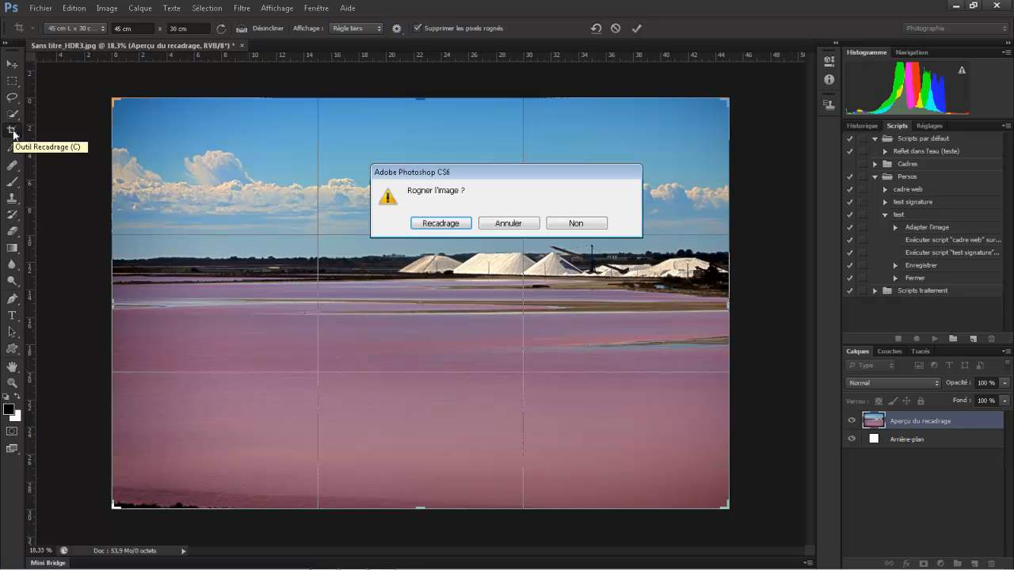
left_click(576, 223)
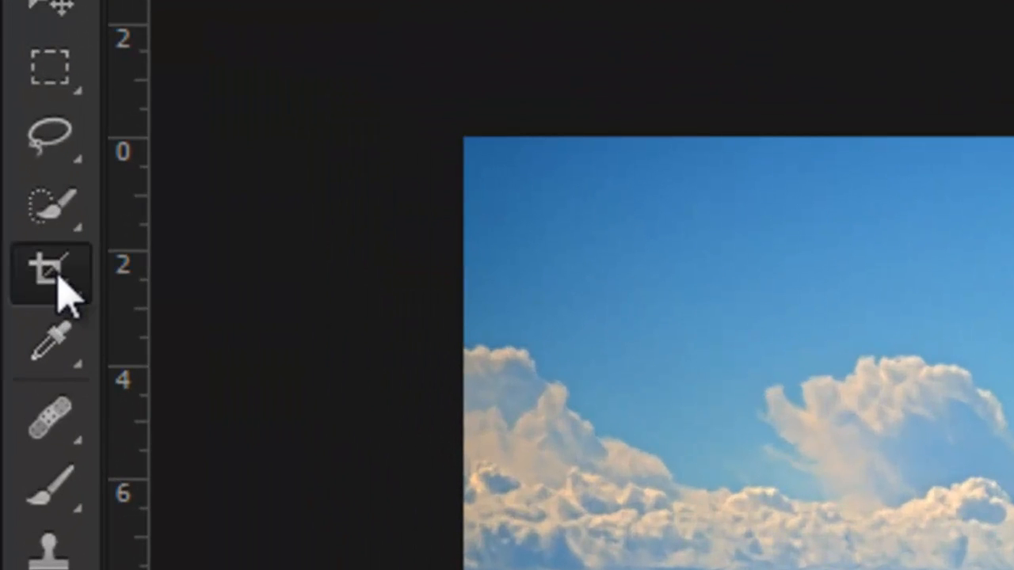
right_click(15, 132)
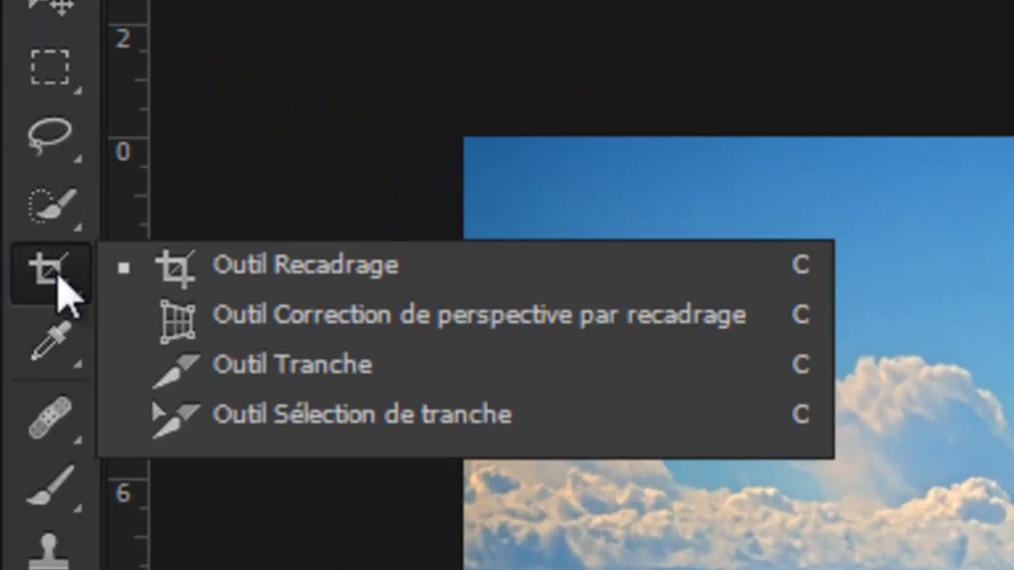
left_click(301, 274)
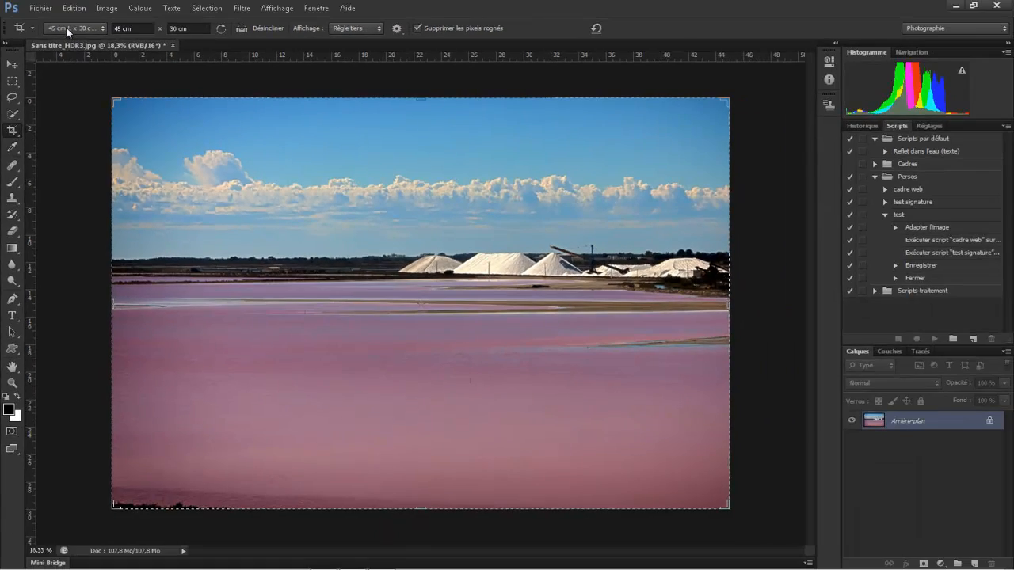
Review the crop size and ratio presets, and swap the crop frame's width and height back and forth.
left_click(66, 26)
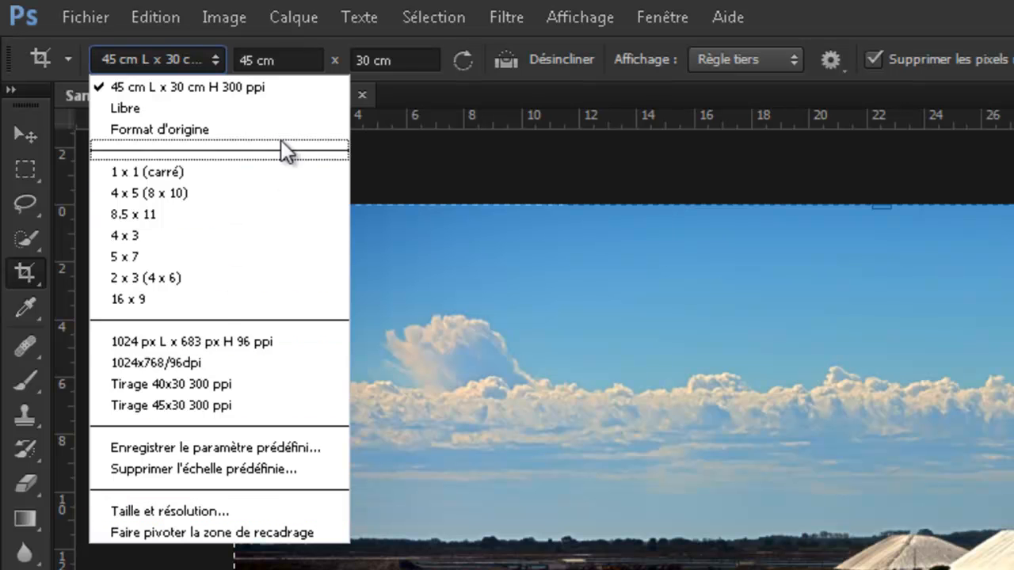
left_click(302, 57)
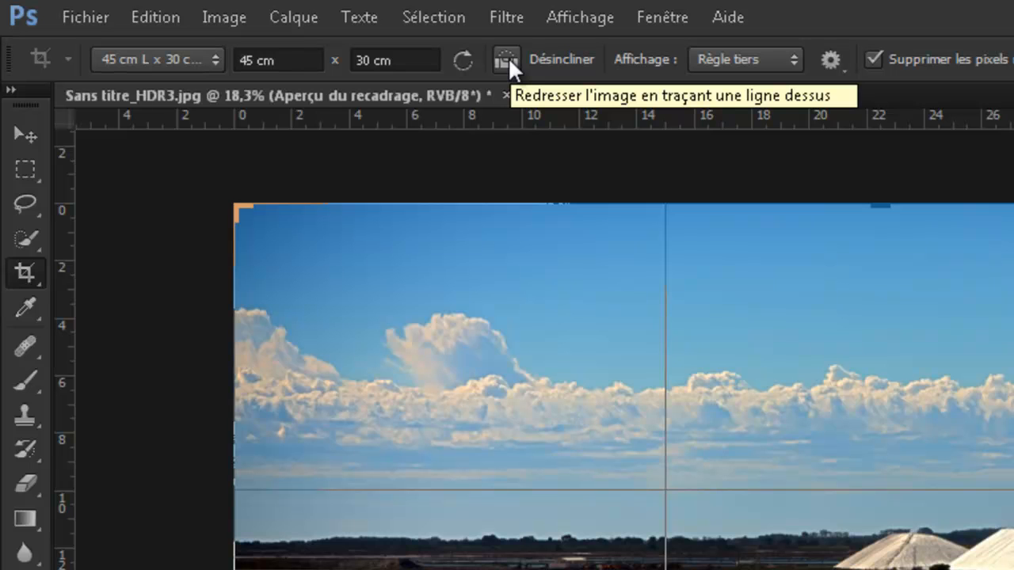
left_click(460, 65)
left_click(464, 64)
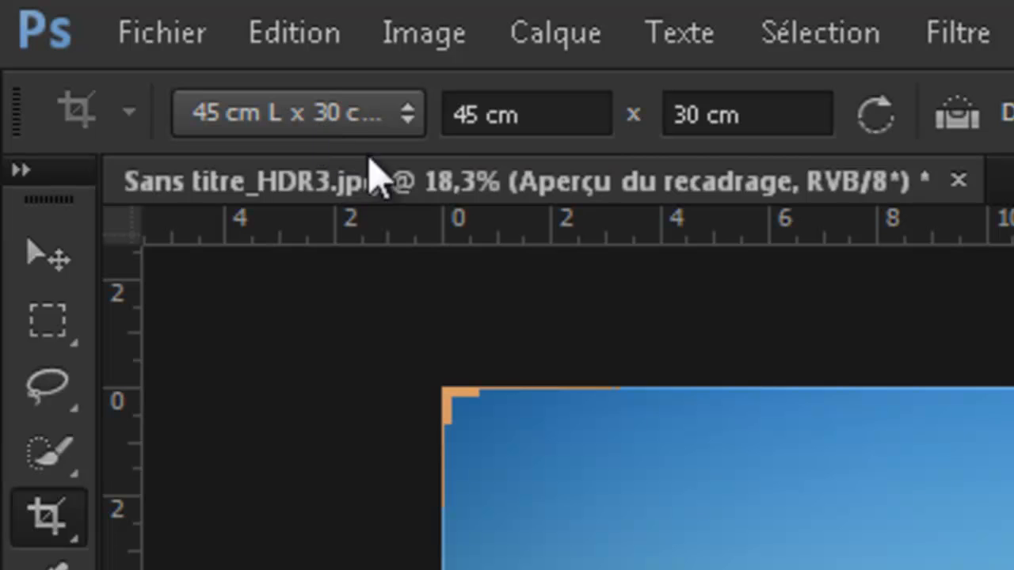
Crop the photo to a 45 x 15 cm panorama, framing the clouds and salt heaps with a strip of pink water below.
left_click(775, 115)
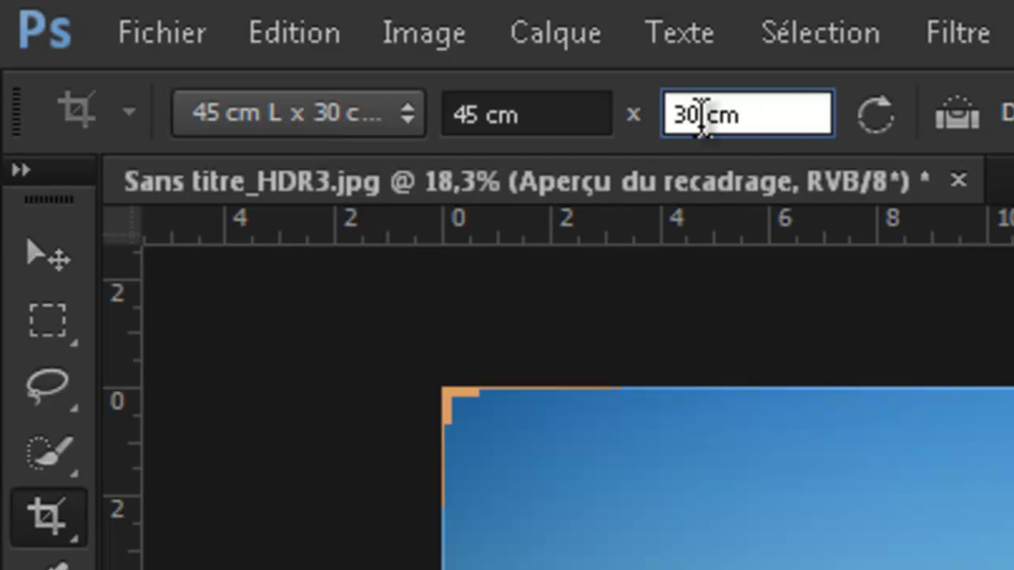
left_click_drag(702, 114, 660, 153)
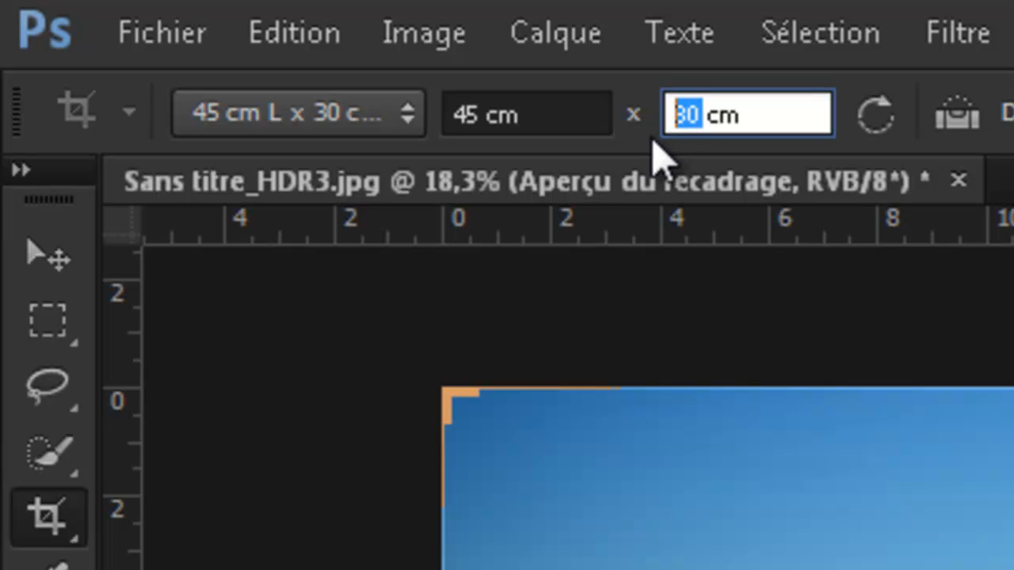
type("15")
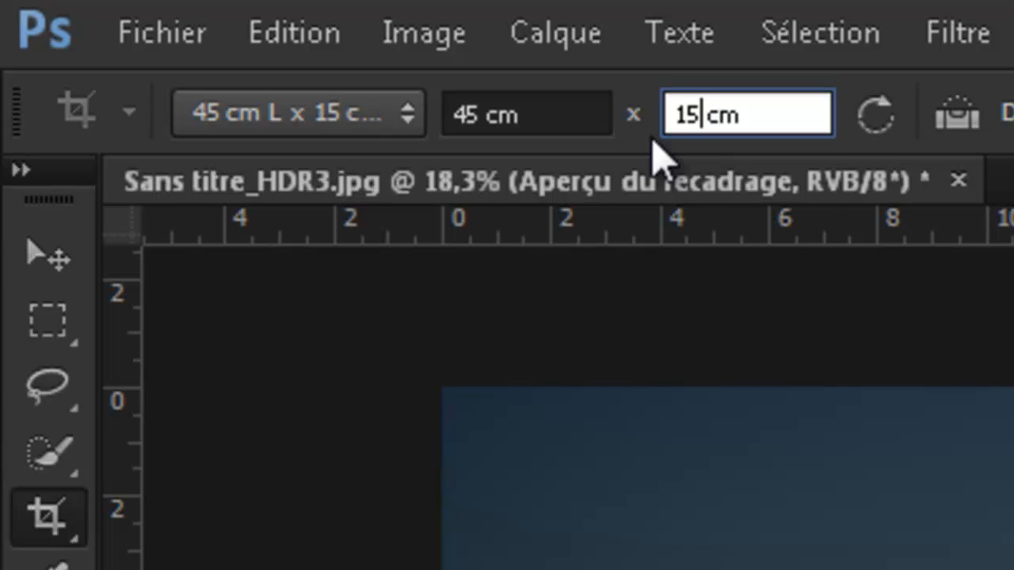
key("shift+Tab")
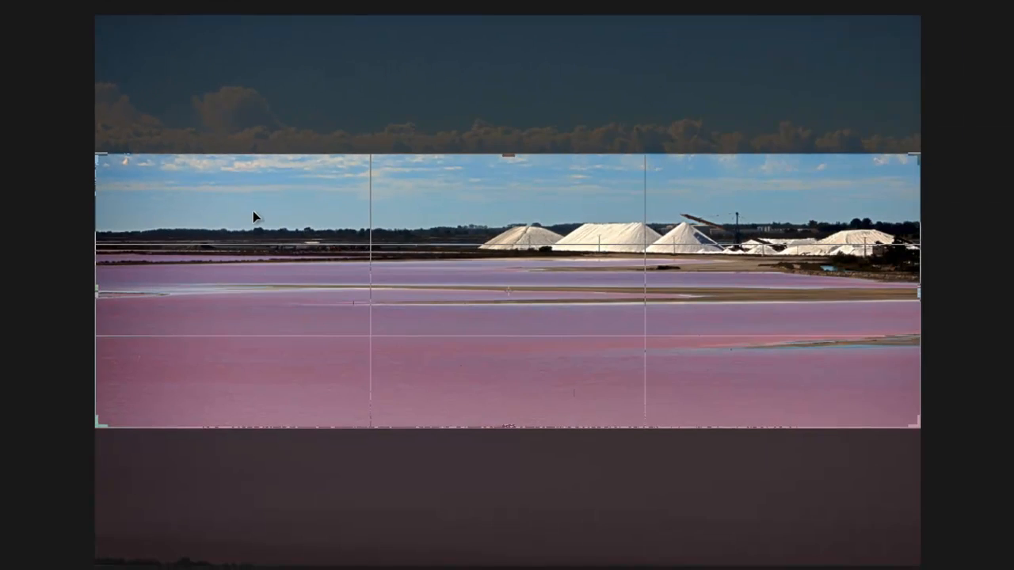
left_click_drag(252, 216, 258, 308)
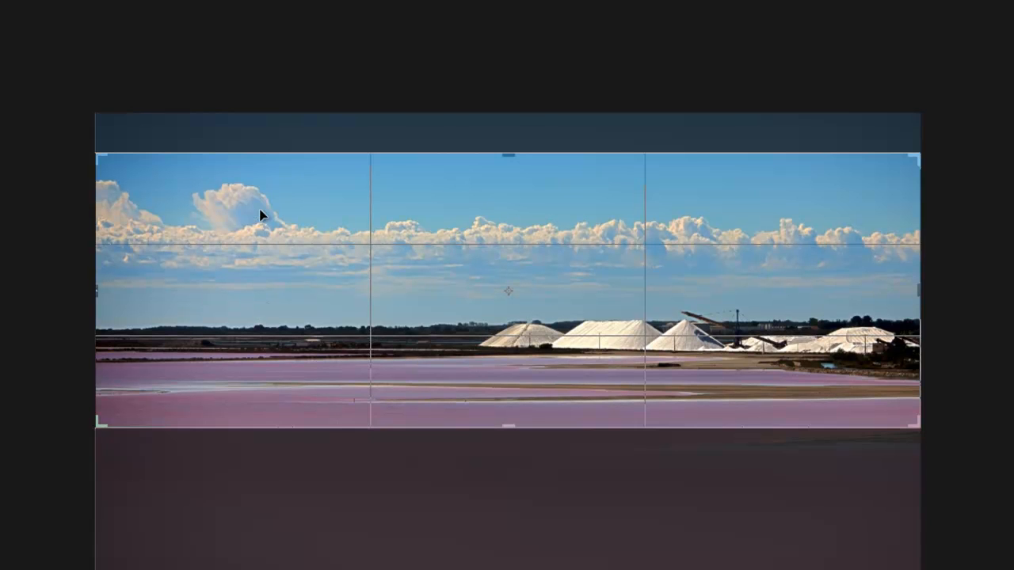
key("Return")
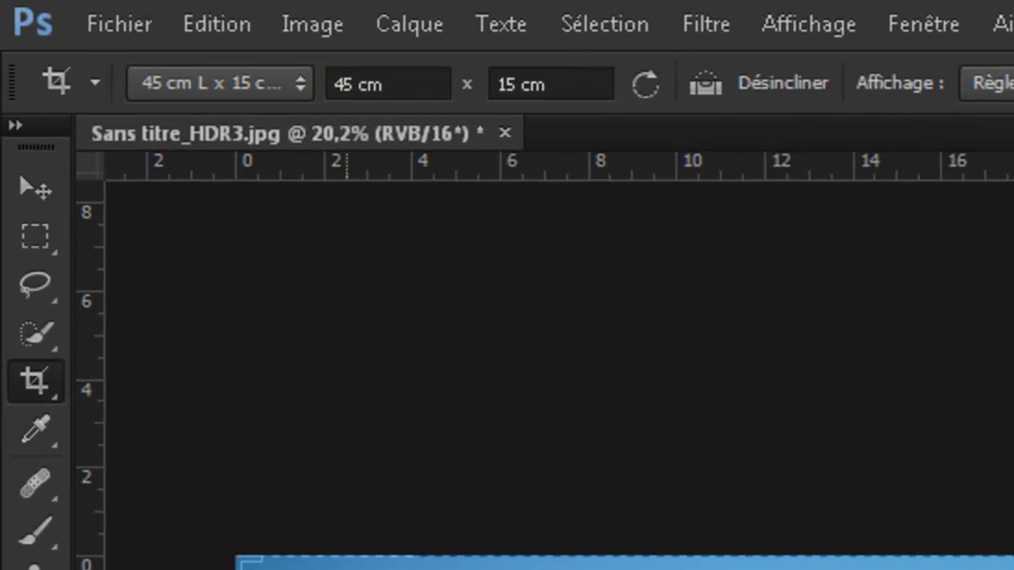
Check the panoramic crop's document dimensions and resolution in the Image Size dialog, and dismiss the dialog.
left_click(315, 25)
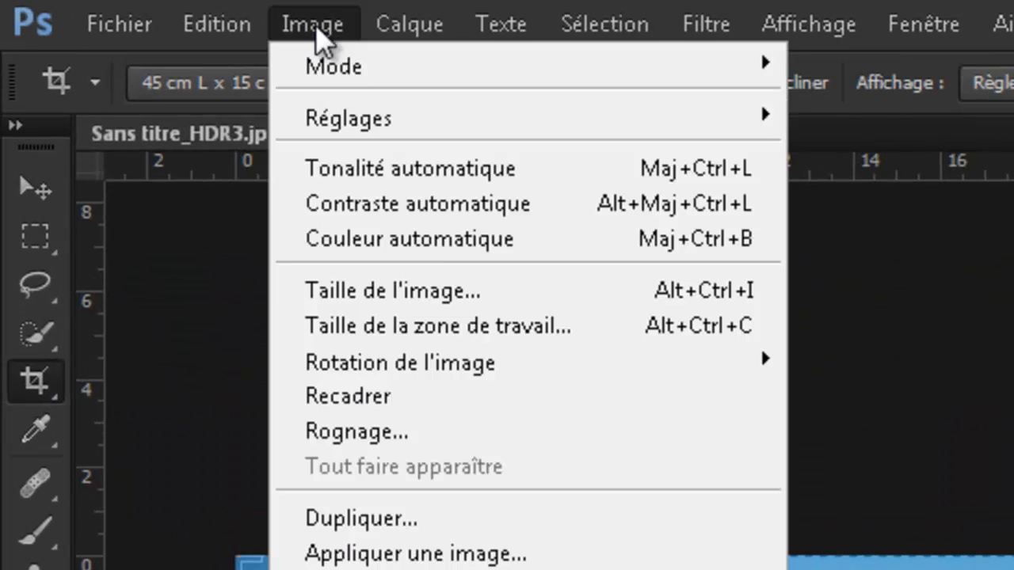
left_click(436, 288)
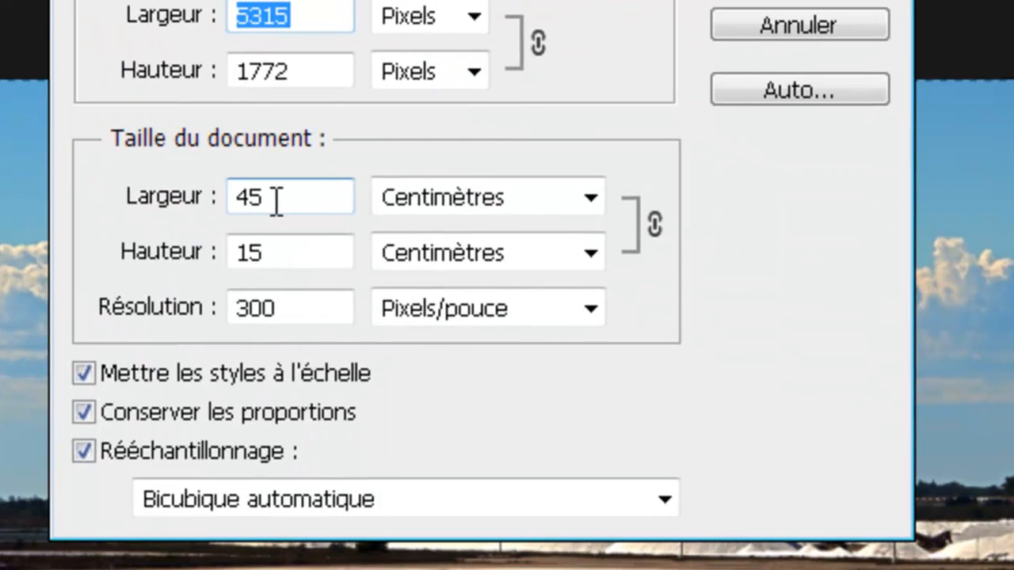
left_click(322, 278)
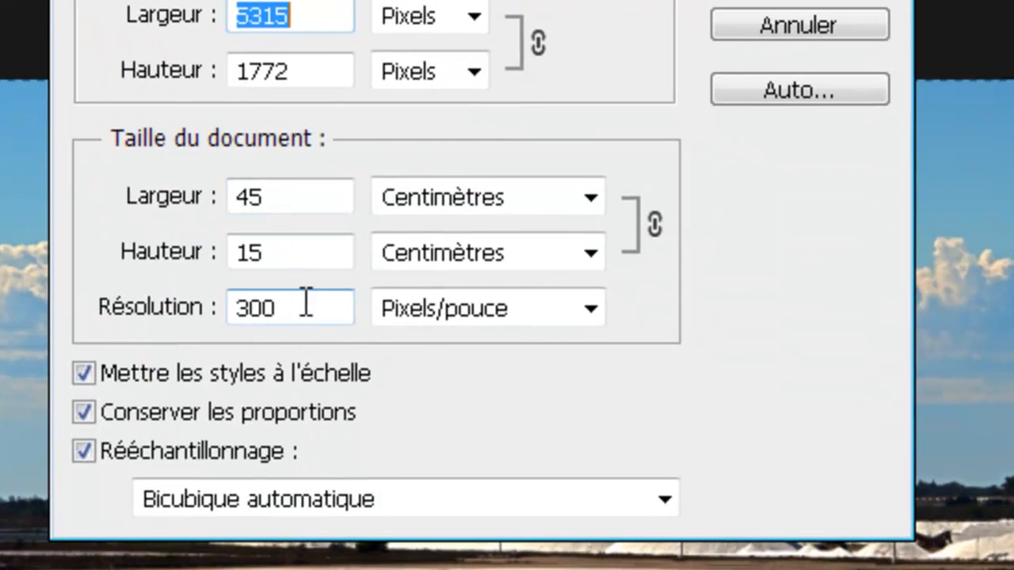
left_click(786, 4)
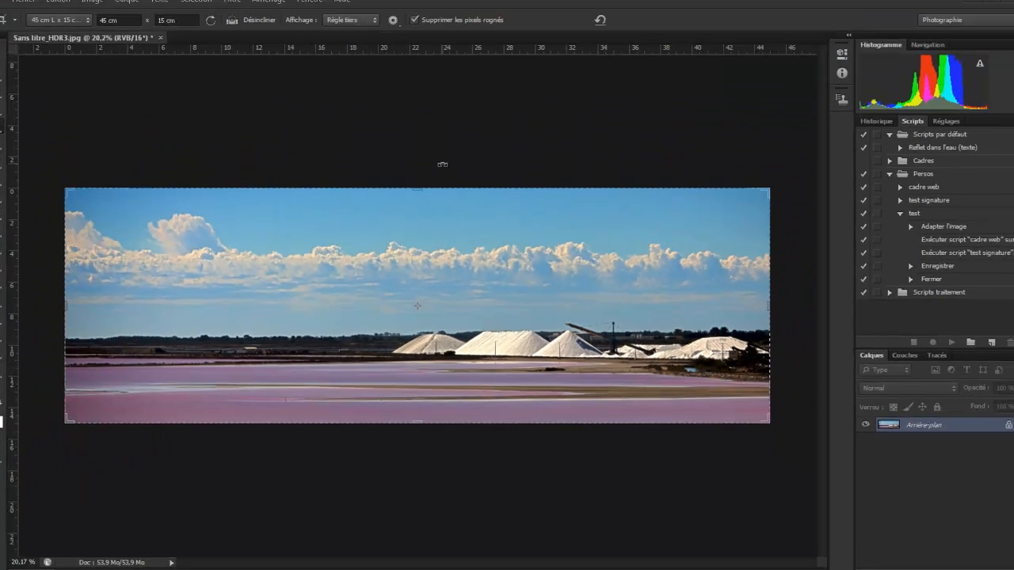